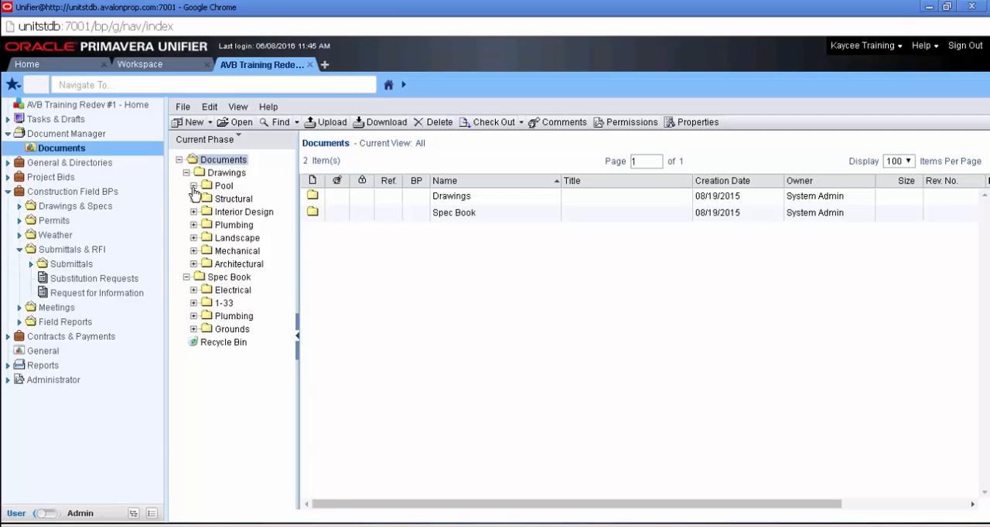
# Step: View the contents of the Pool and Structural folders under Drawings in the project documents
pyautogui.click(220, 190)
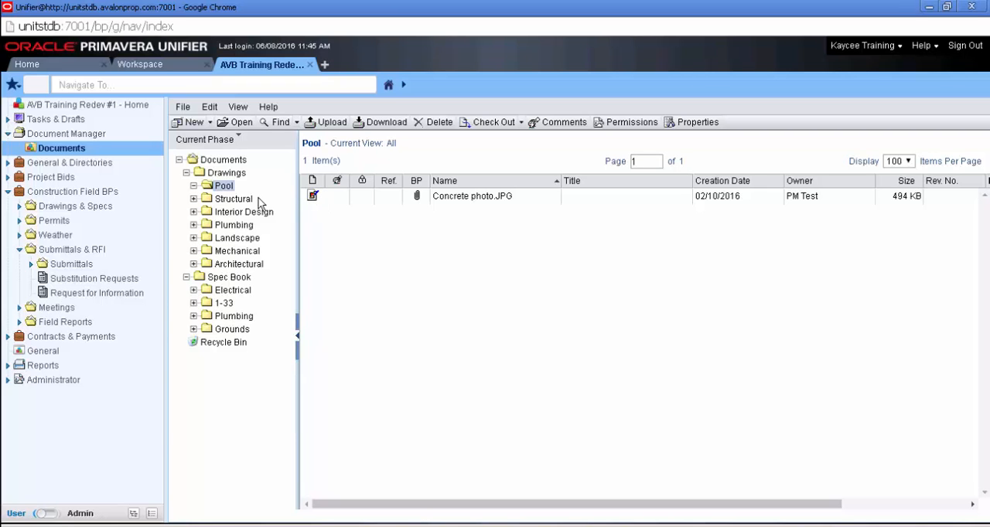
pyautogui.click(244, 200)
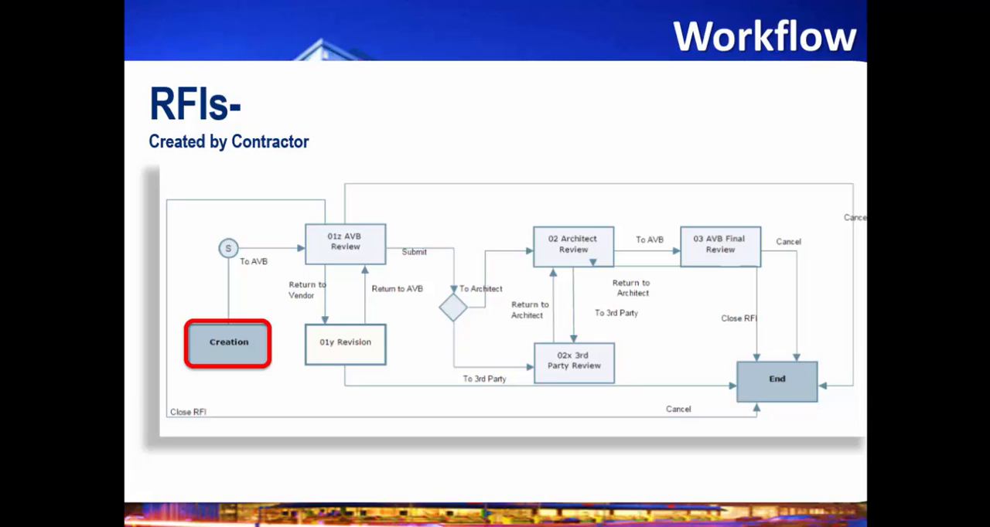
pyautogui.press('Right')
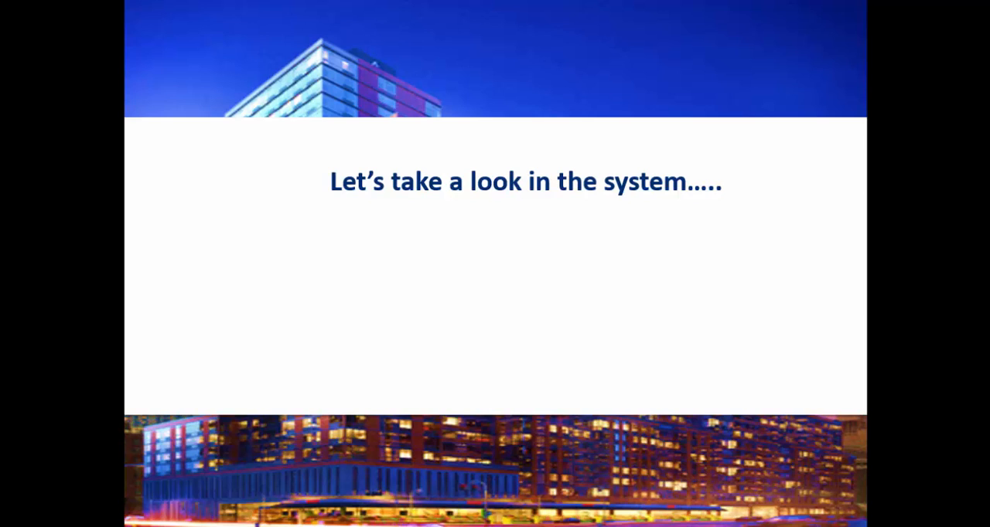
# Step: Switch to Primavera Unifier, open the project's Request for Information log and sort it by RFI number in ascending order
pyautogui.hotkey('alt', 'Tab')
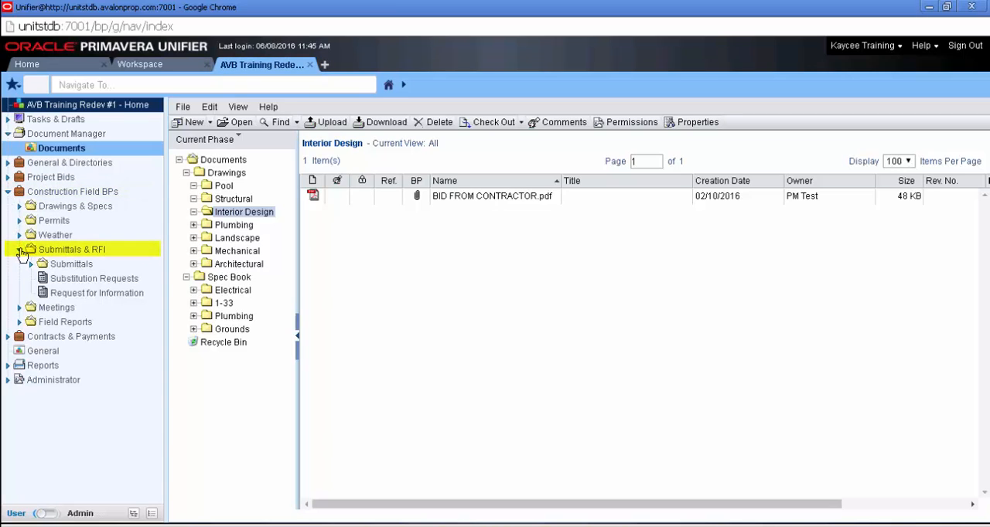
pyautogui.click(56, 296)
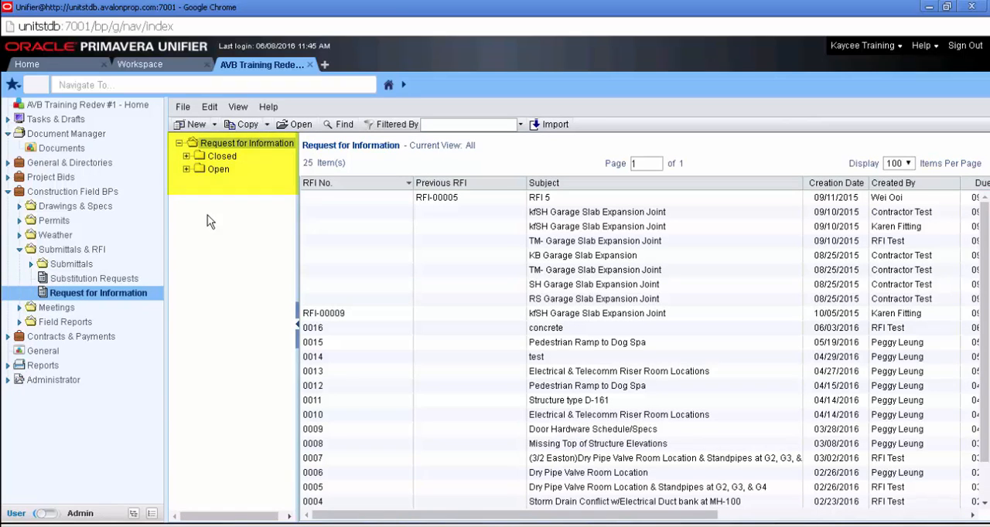
pyautogui.click(324, 188)
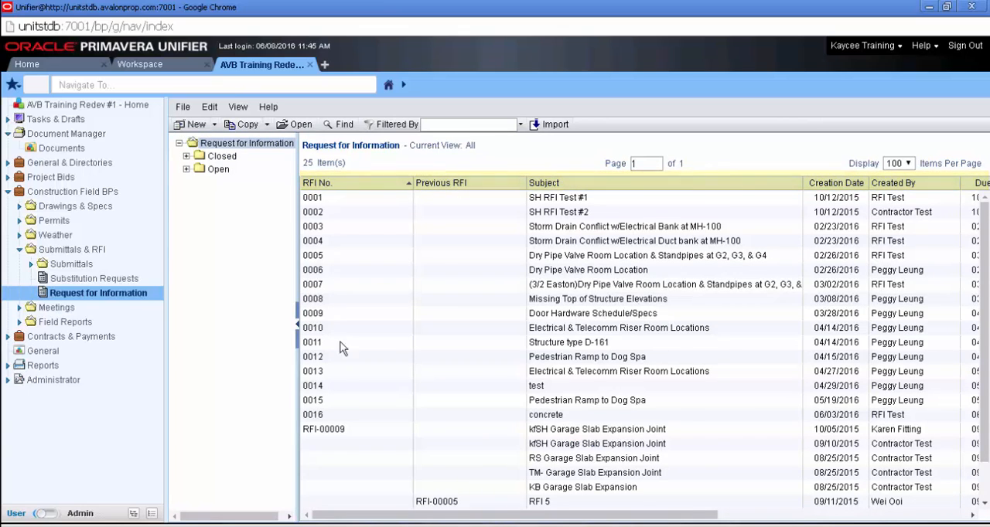
pyautogui.moveTo(359, 515); pyautogui.dragTo(611, 514)
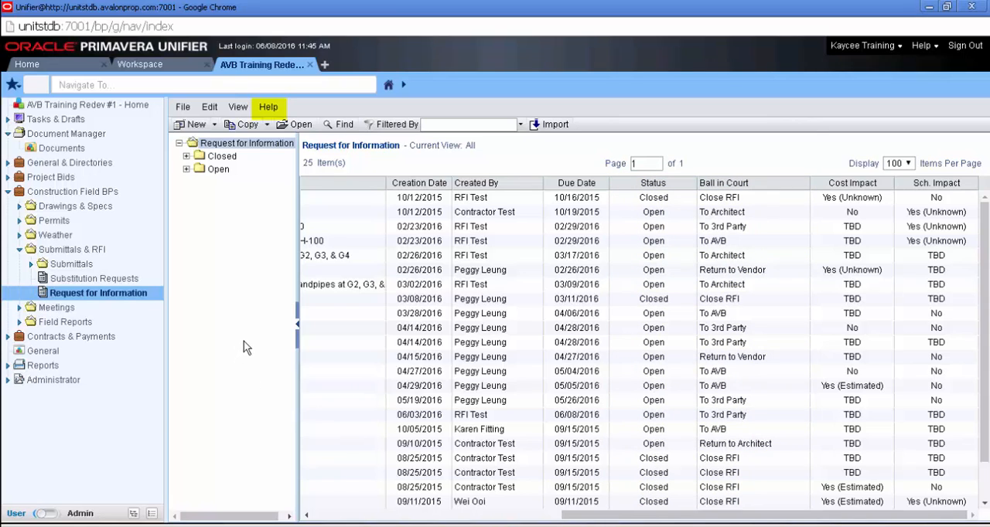
# Step: Open the Request for Information help document and view its lesson on creating a new RFI as a contractor
pyautogui.click(269, 110)
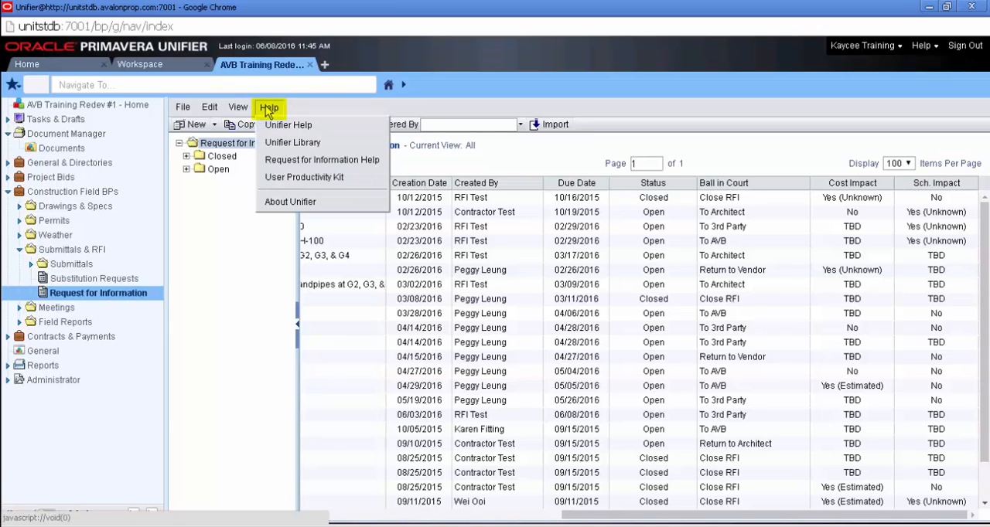
pyautogui.click(380, 164)
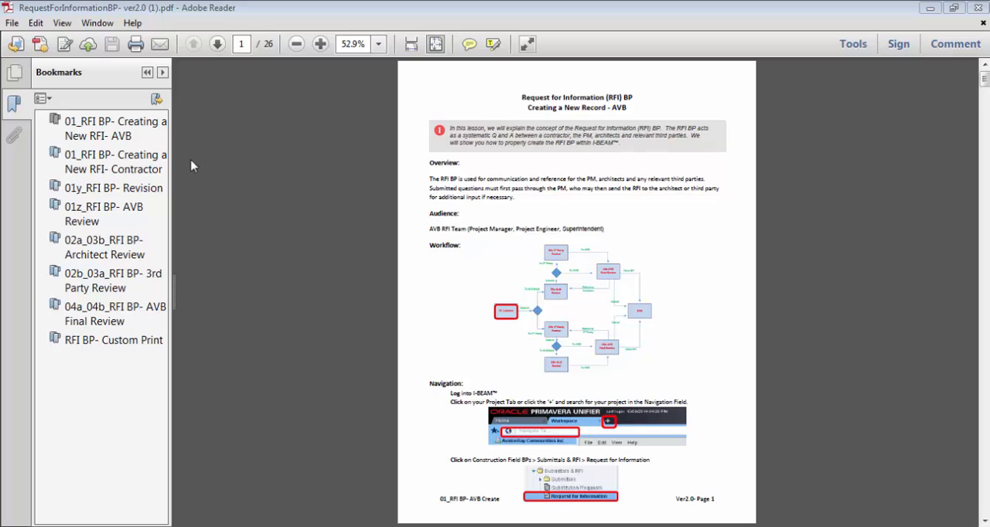
pyautogui.click(147, 160)
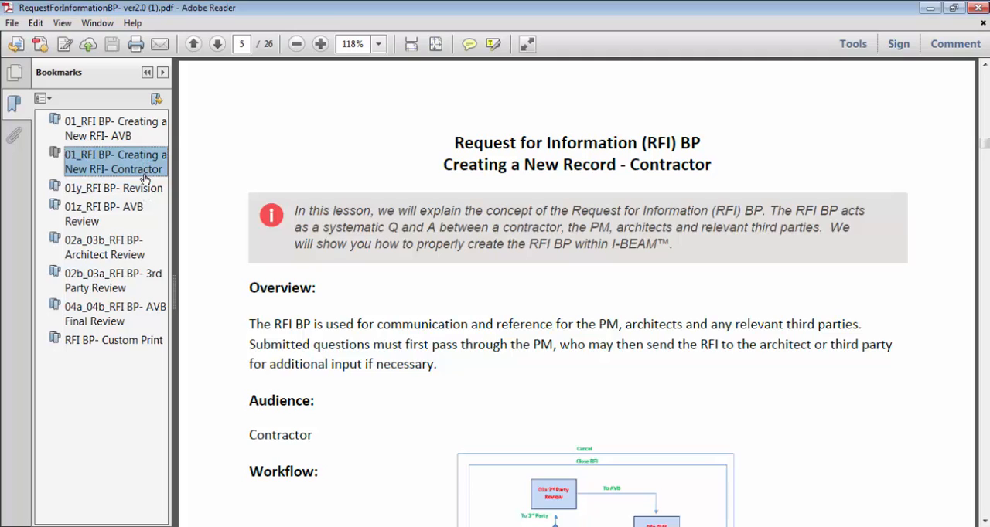
pyautogui.click(147, 192)
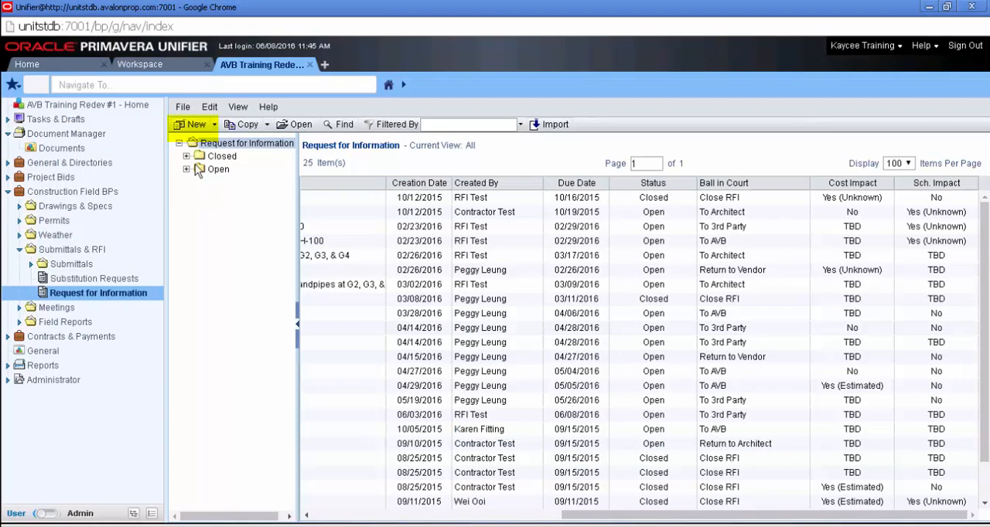
# Step: Create a new Request for Information with the subject "Dry Pipe Valve Room Location & Standpipes at G2, G3, & G4"
pyautogui.click(189, 127)
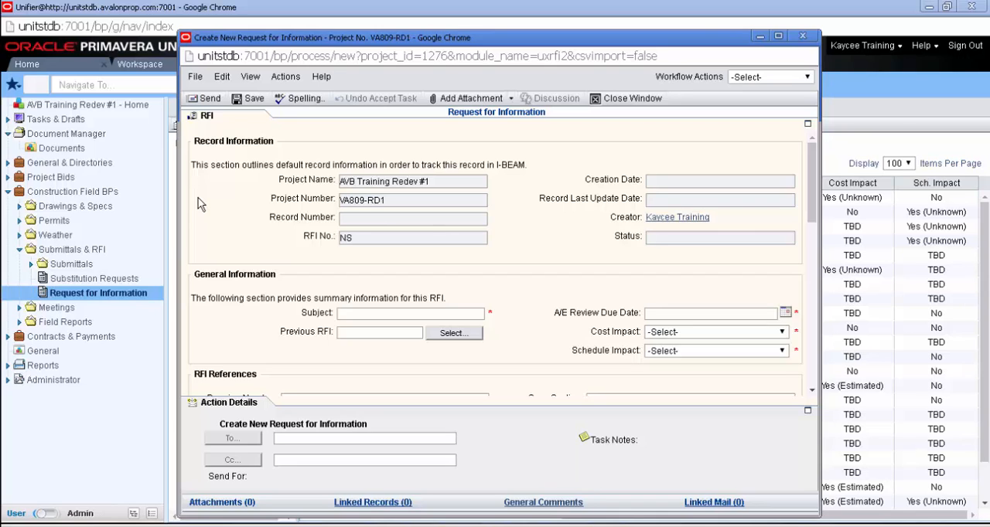
pyautogui.click(205, 121)
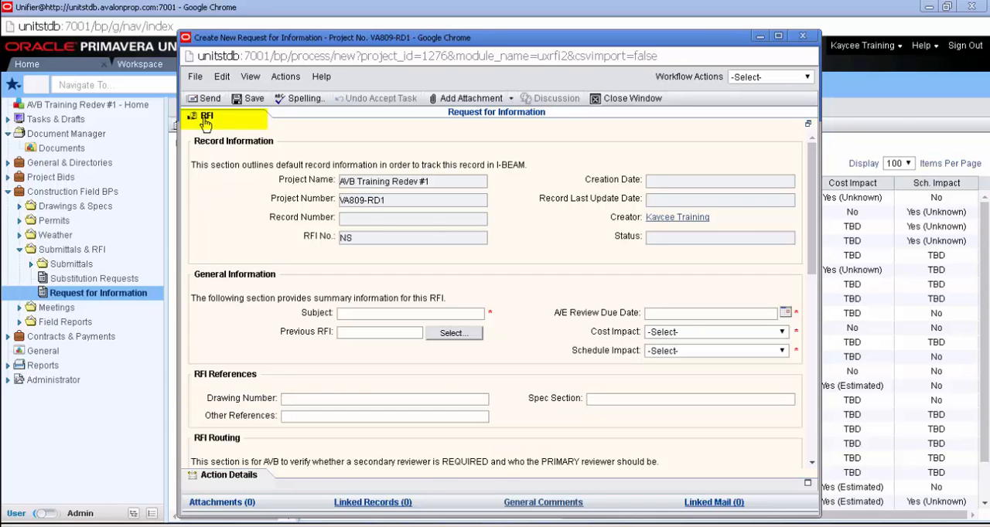
pyautogui.click(348, 312)
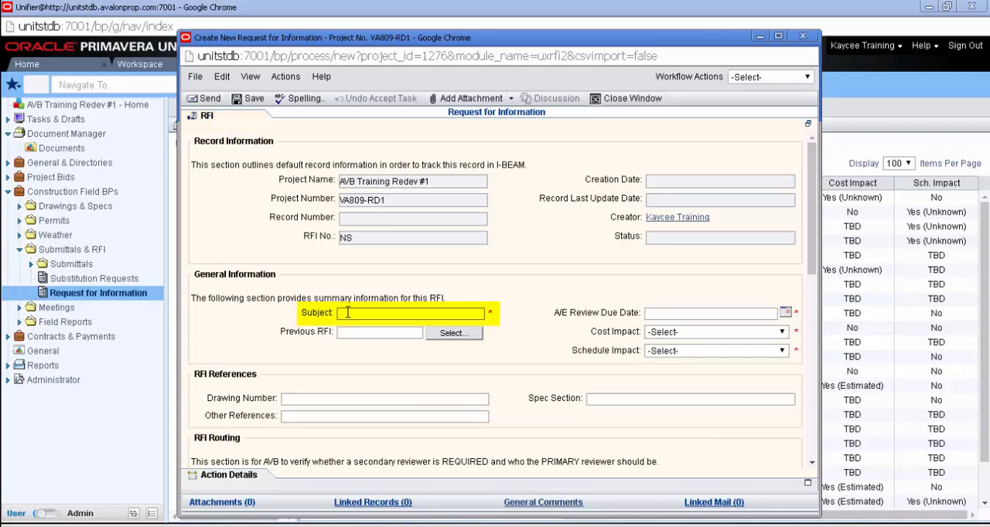
pyautogui.hotkey('ctrl', 'v')
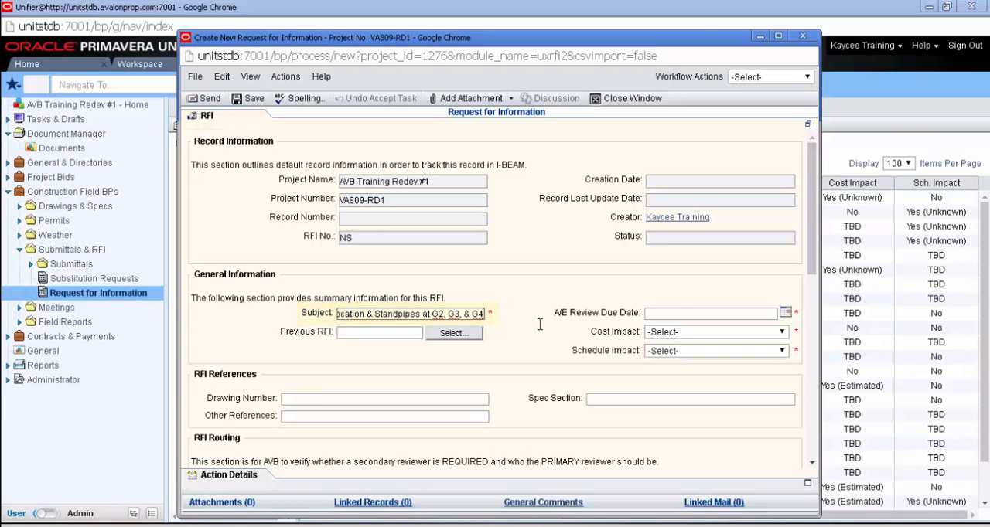
pyautogui.click(675, 292)
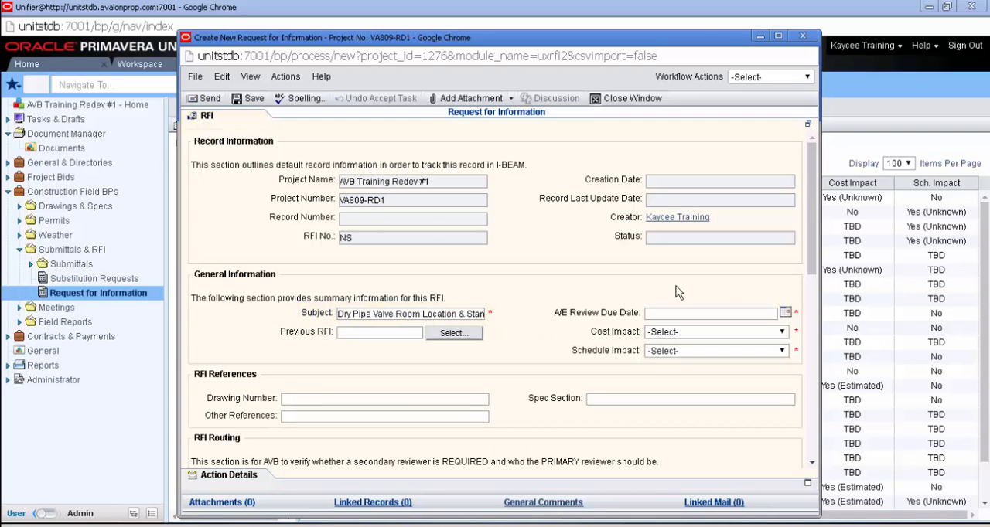
# Step: Set the A/E review due date to 06/16/2016 and choose RFI 0014 "test" as the previous RFI
pyautogui.click(786, 313)
pyautogui.click(765, 384)
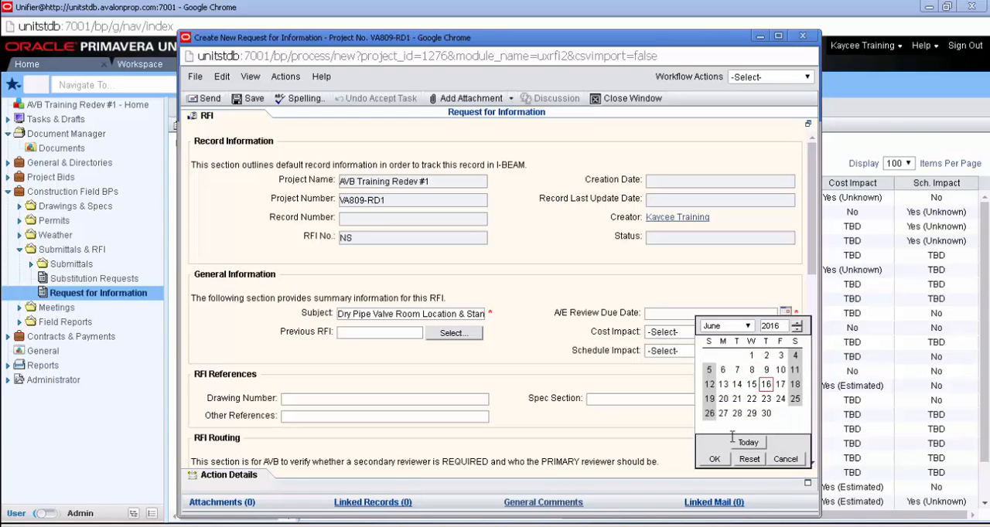
pyautogui.click(723, 459)
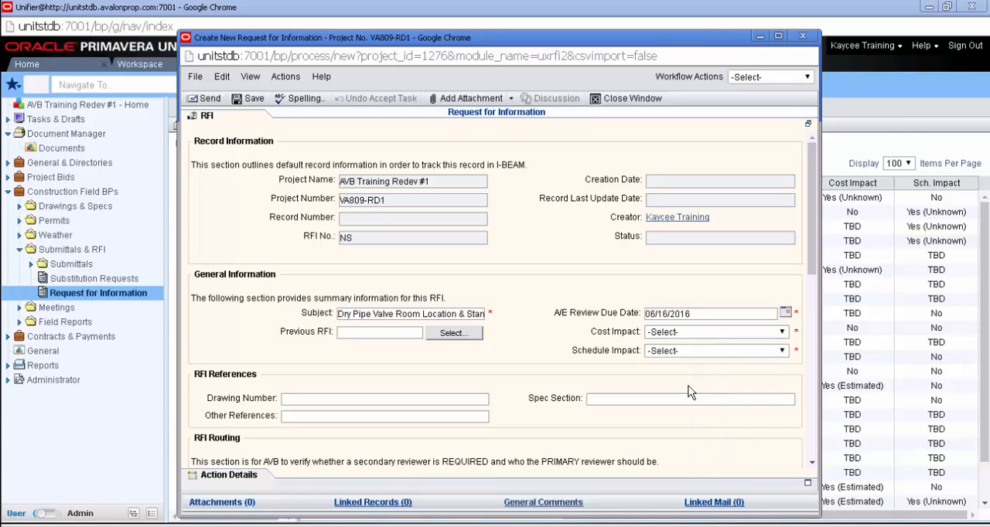
pyautogui.click(466, 339)
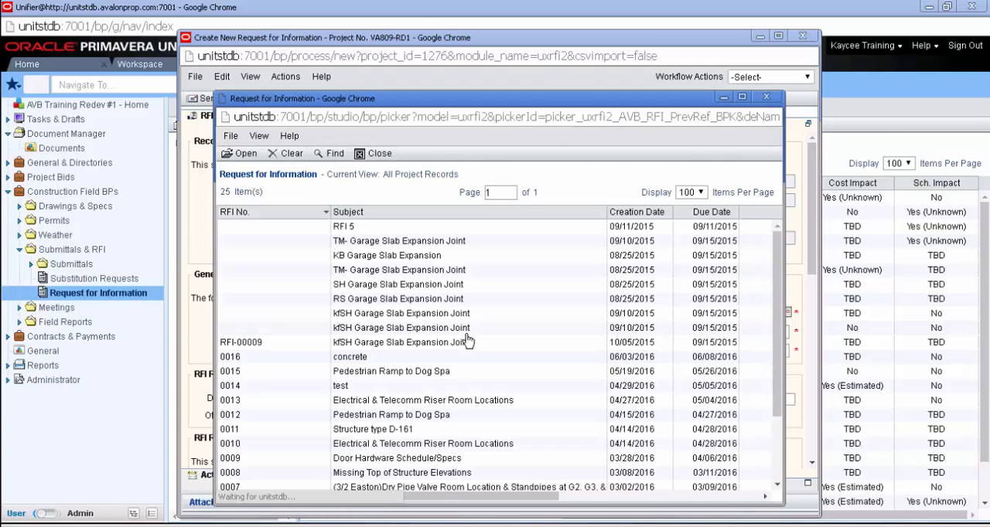
pyautogui.click(424, 389)
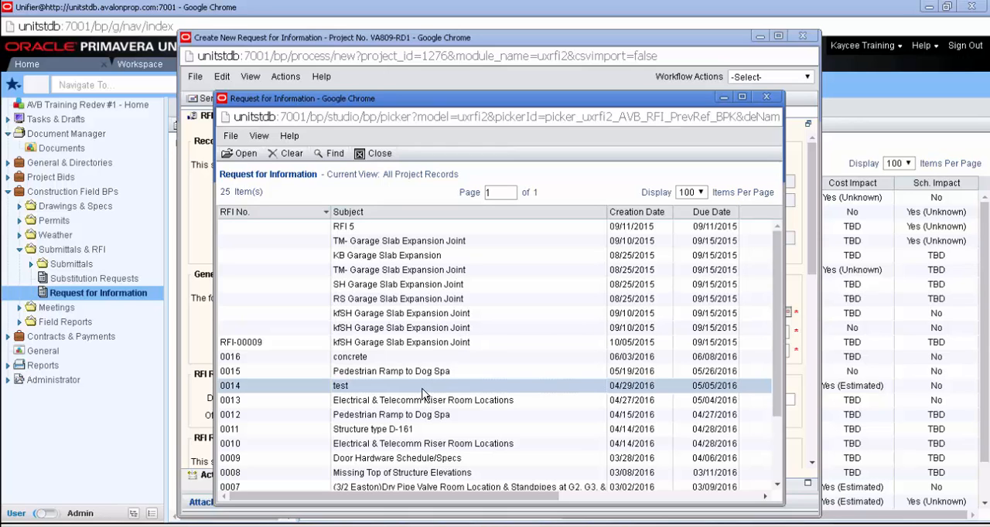
pyautogui.doubleClick(423, 390)
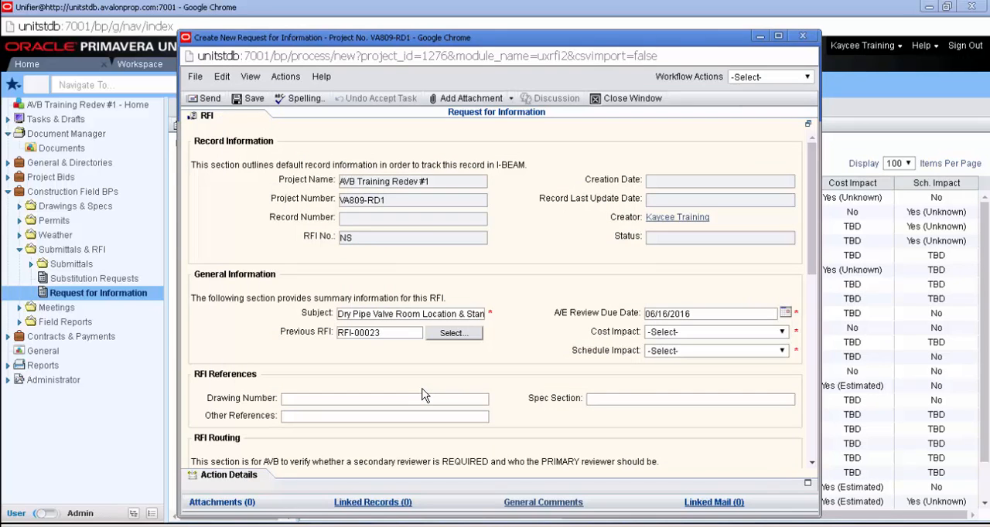
# Step: Set the cost and schedule impacts to TBD and enter drawing numbers A2.0a-b, M2.0A-B, M2.0D, P2.0A-B, P2.0D
pyautogui.click(765, 335)
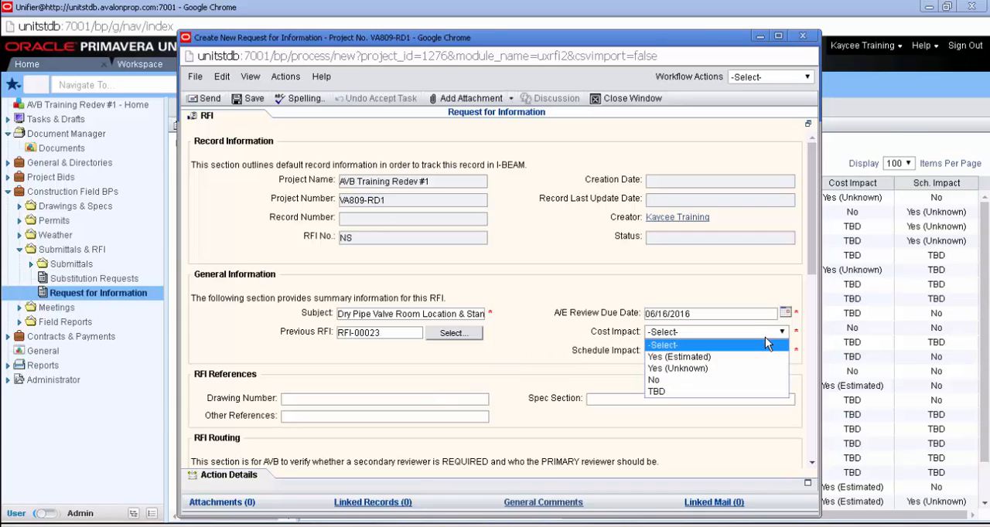
pyautogui.click(751, 392)
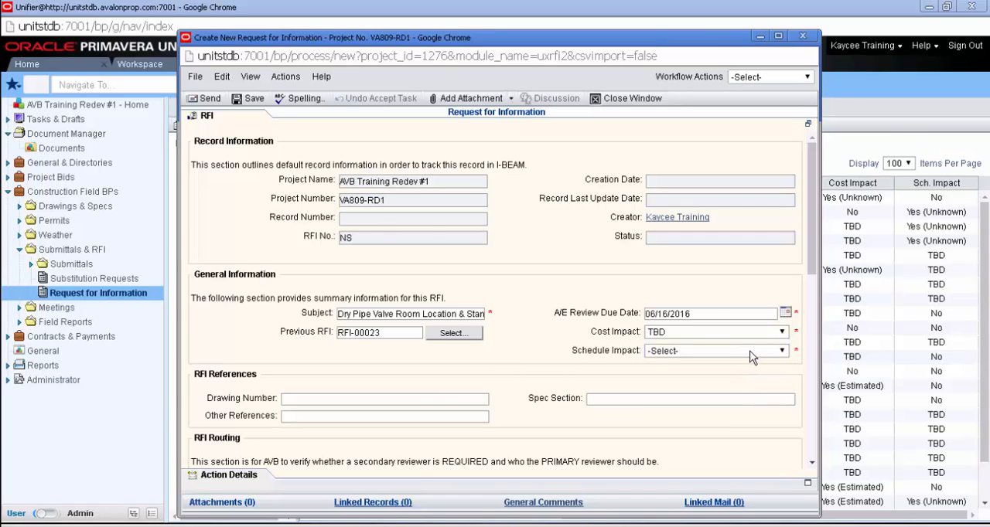
pyautogui.click(750, 352)
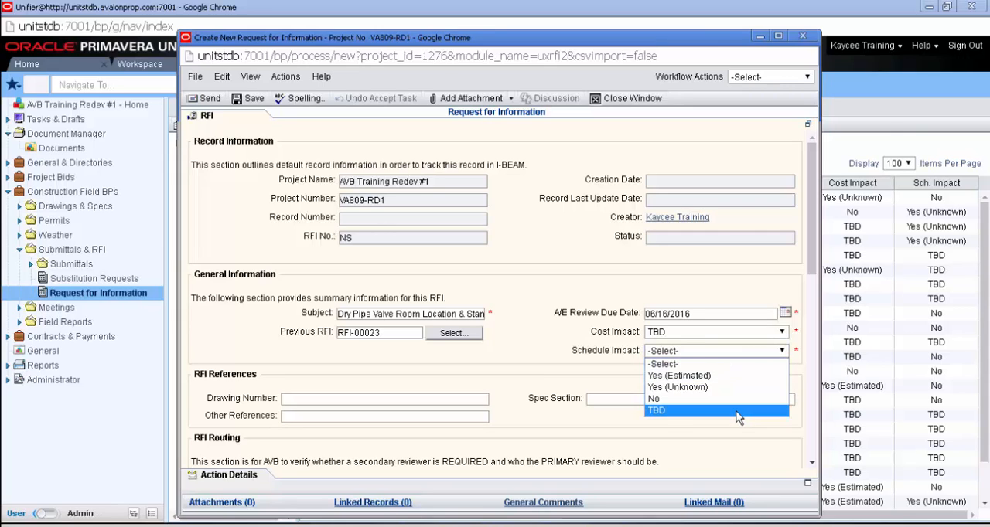
pyautogui.click(737, 411)
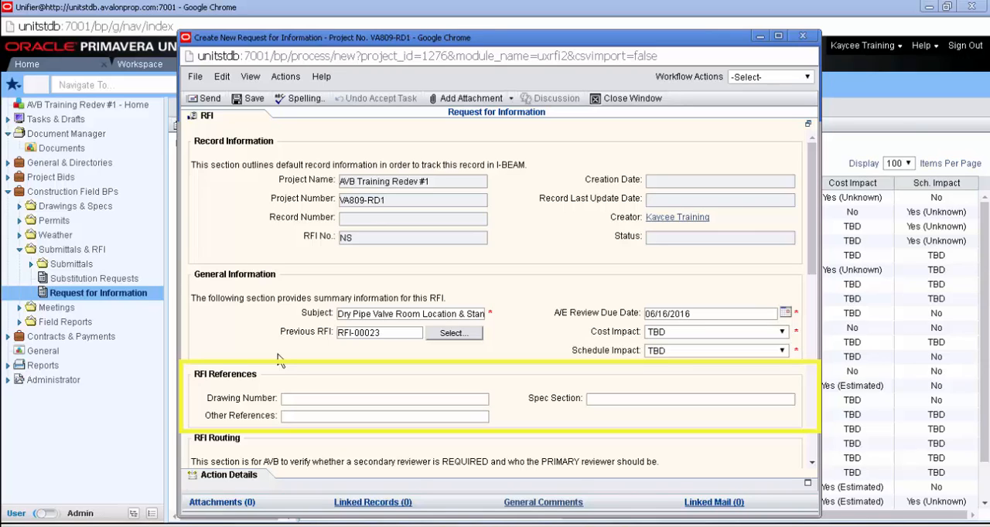
pyautogui.click(361, 400)
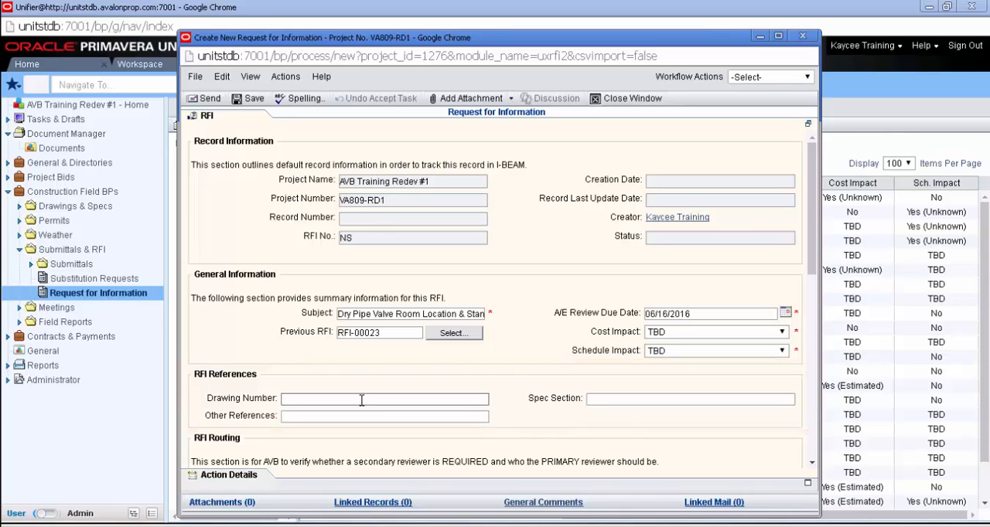
pyautogui.write('A2.0a-b, M2.0A-B, M2.0D, P2.0A-B, P2.0D')
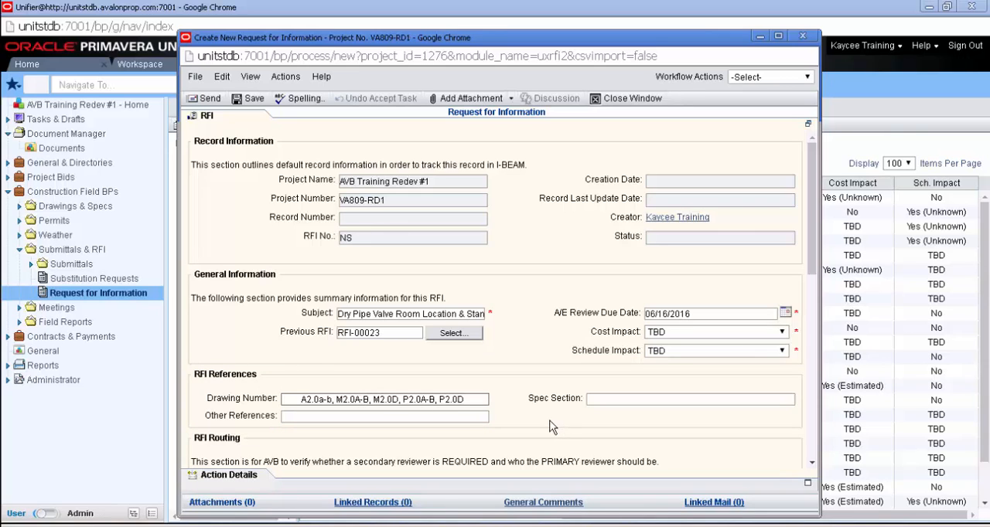
# Step: Fill in the Question with the initials (KB) and the text about the Dry Pipe Valve Room location and standpipe heaters at Stairs G2, G3, and G4
pyautogui.scroll(-3, 557, 425)
pyautogui.scroll(-1, 552, 428)
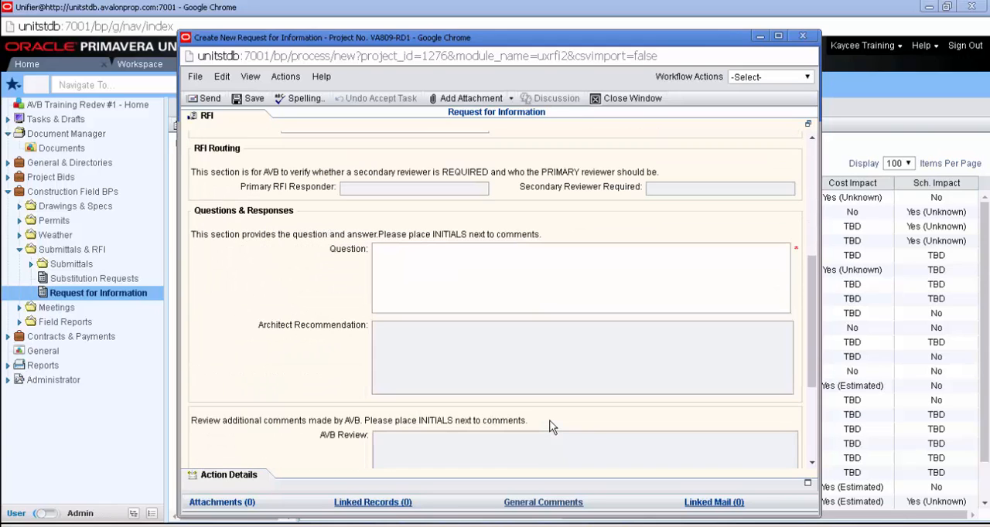
pyautogui.scroll(-1, 552, 428)
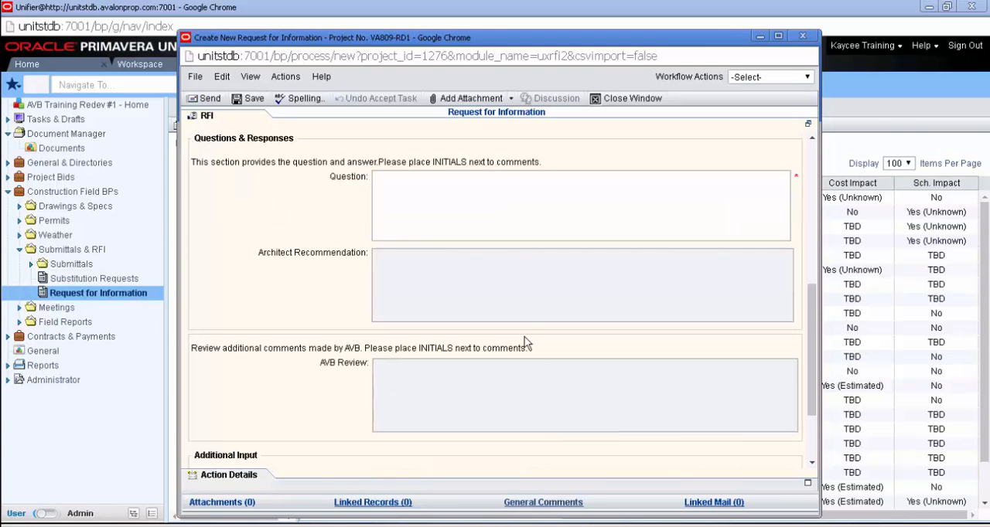
pyautogui.click(483, 203)
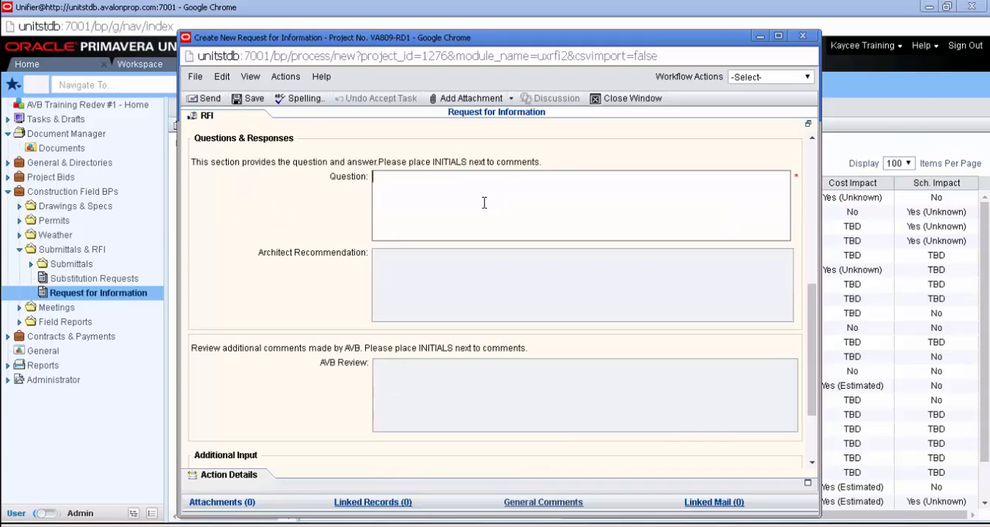
pyautogui.click(408, 307)
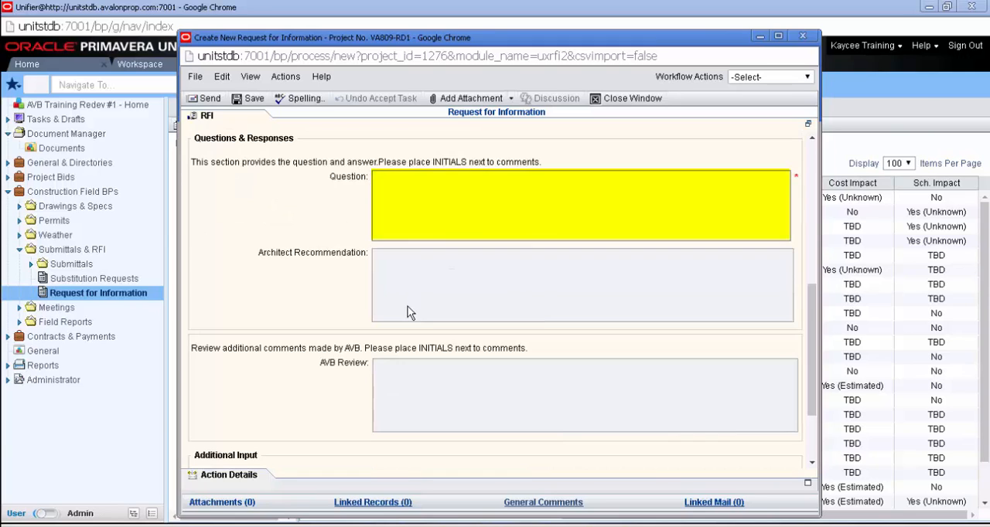
pyautogui.click(395, 212)
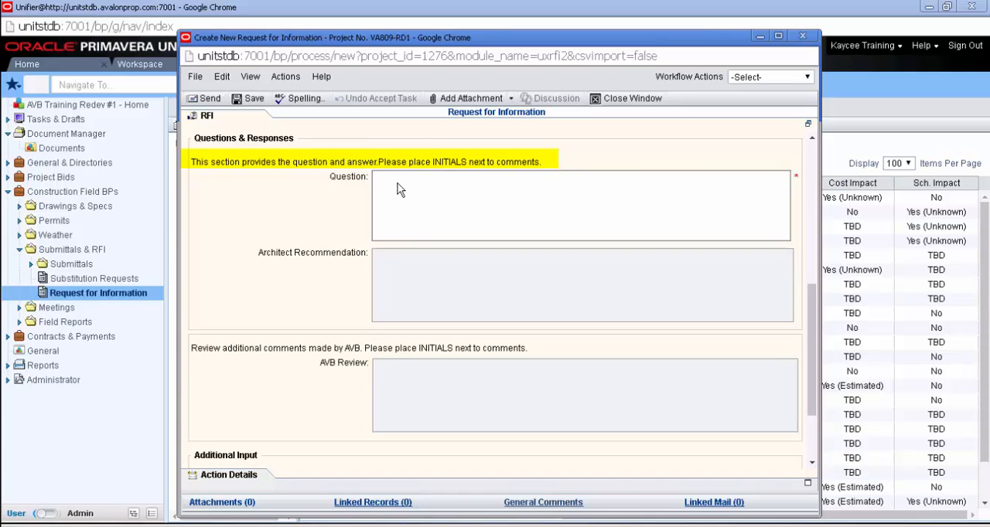
pyautogui.write('(KB)')
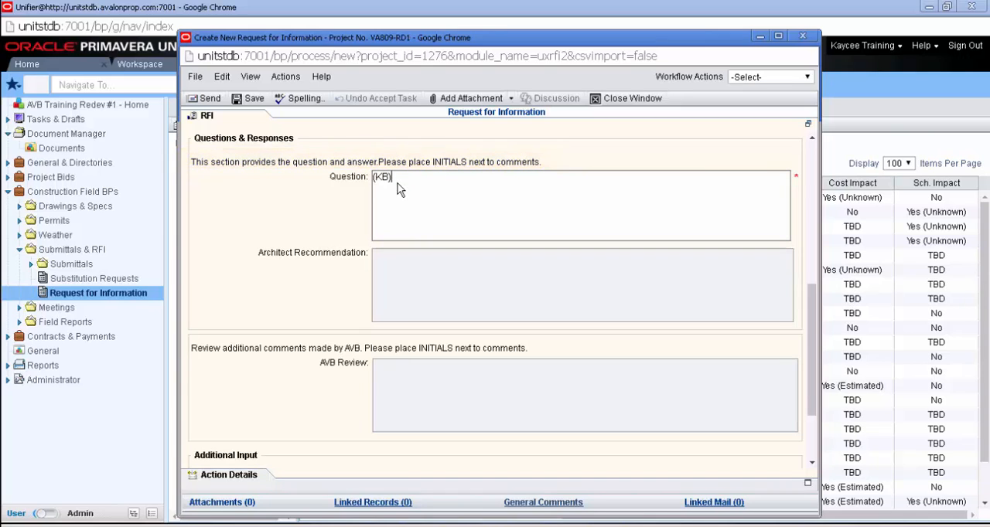
pyautogui.hotkey('ctrl', 'v')
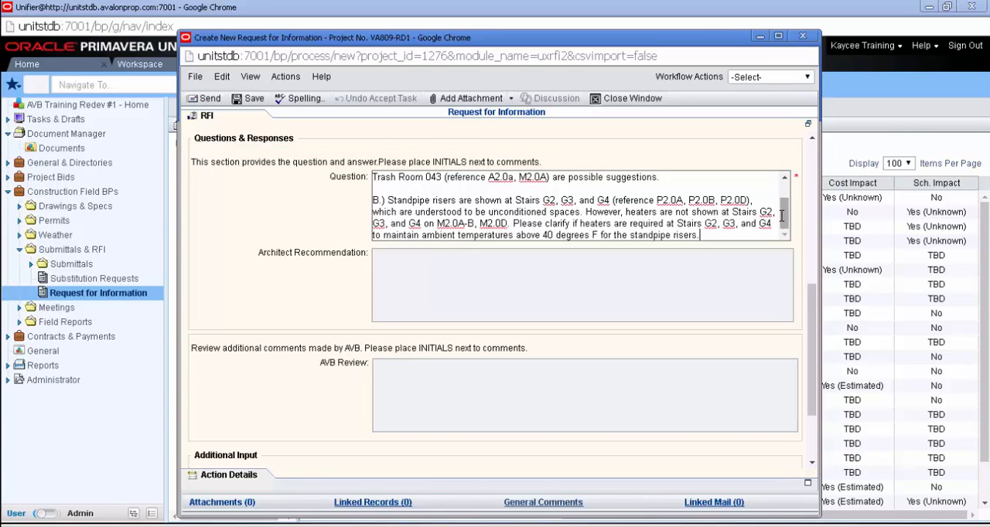
pyautogui.moveTo(783, 222); pyautogui.dragTo(786, 193)
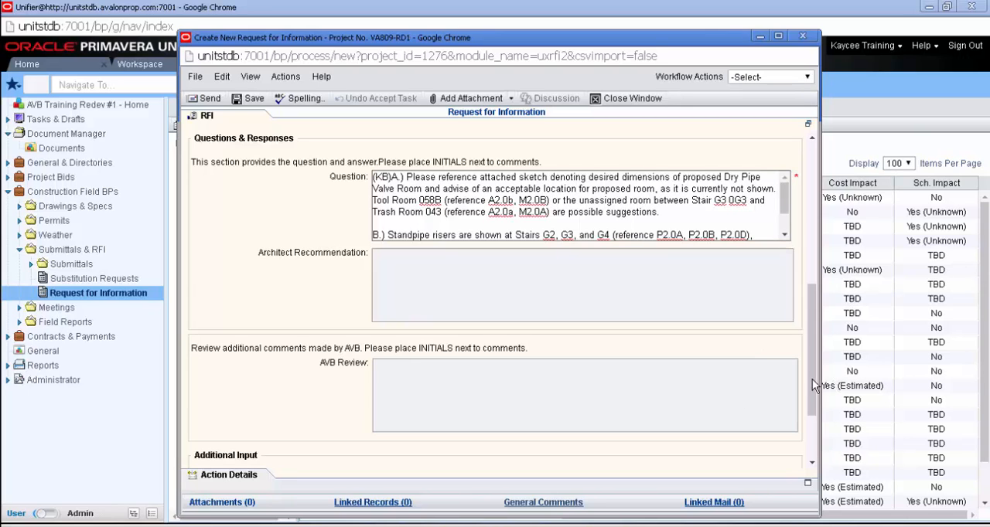
# Step: Choose (RFI) Dry Pipe Valve Room Location.pdf from the computer's Construction Field Training RFI folder as an attachment to the request
pyautogui.moveTo(812, 379); pyautogui.dragTo(809, 470)
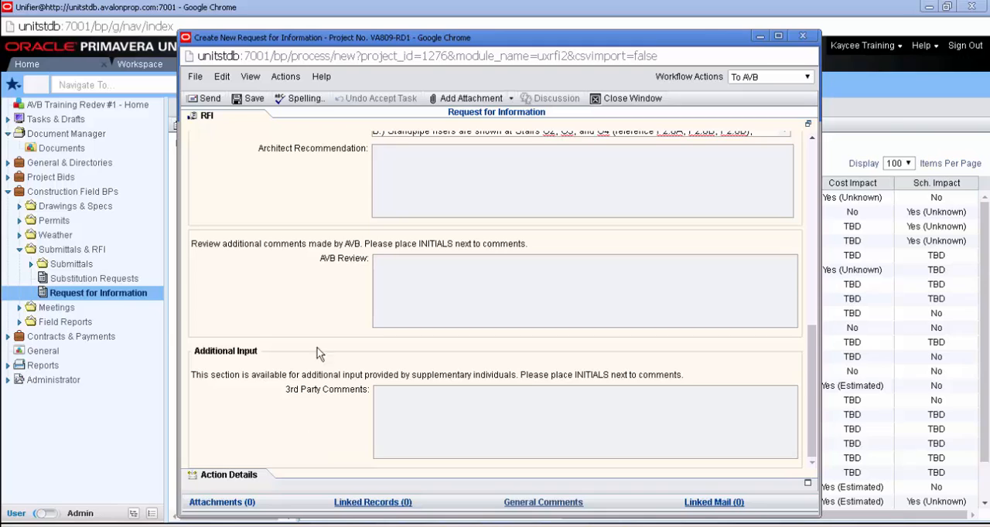
pyautogui.click(449, 100)
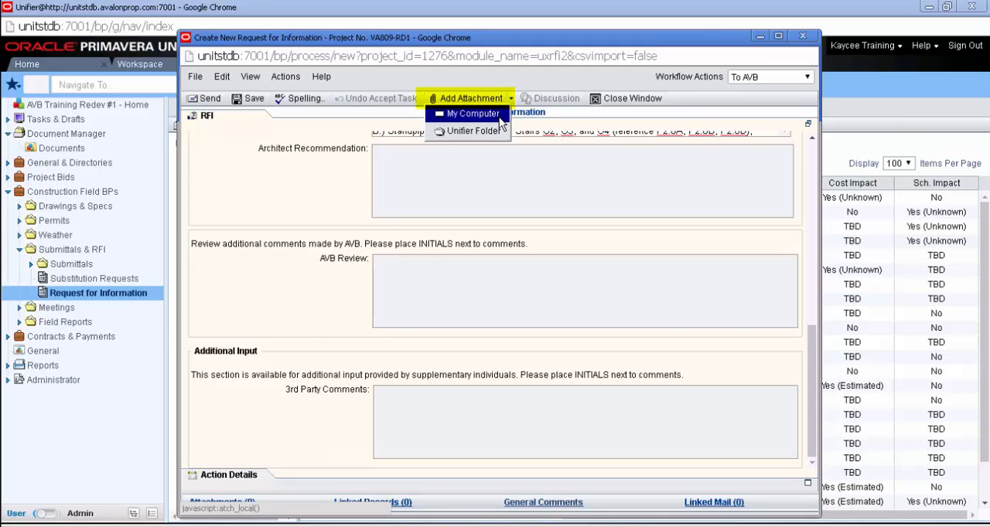
pyautogui.click(499, 116)
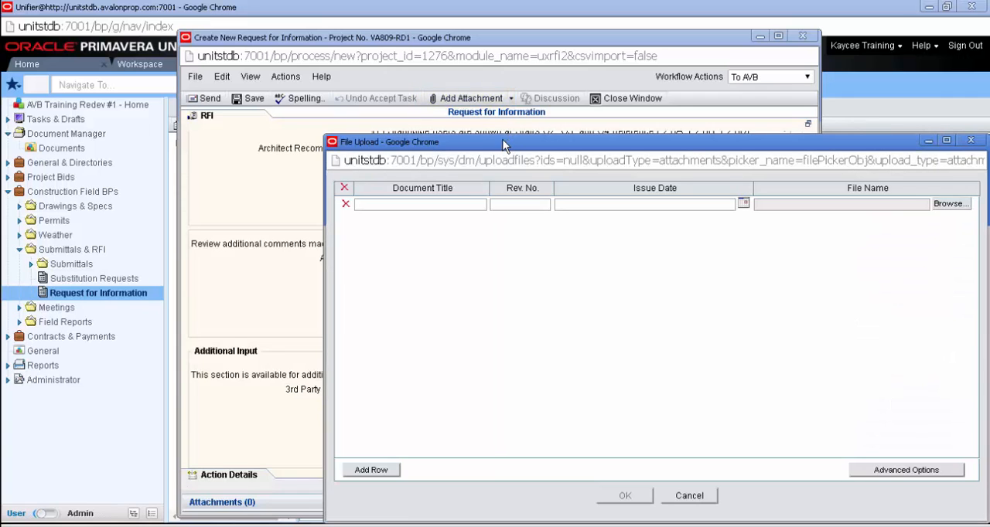
pyautogui.moveTo(503, 143); pyautogui.dragTo(375, 79)
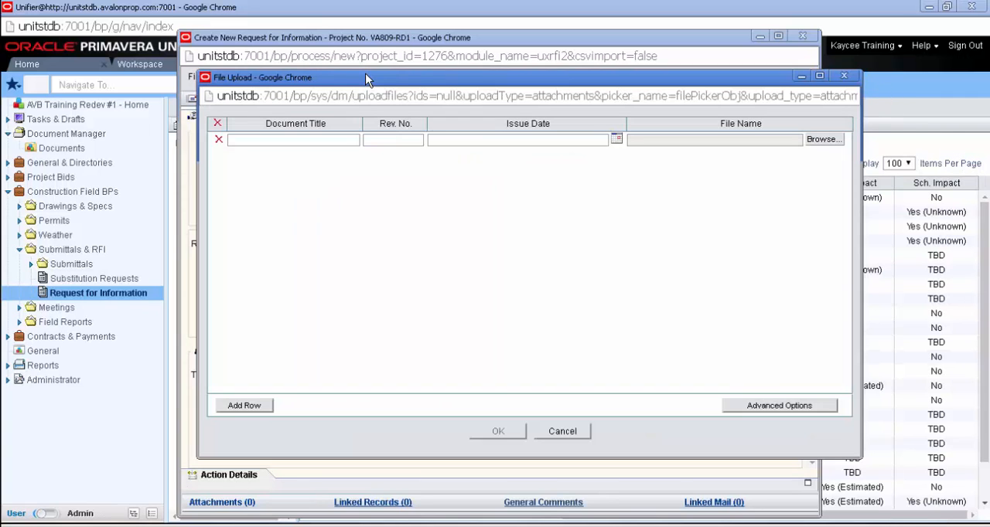
pyautogui.click(821, 145)
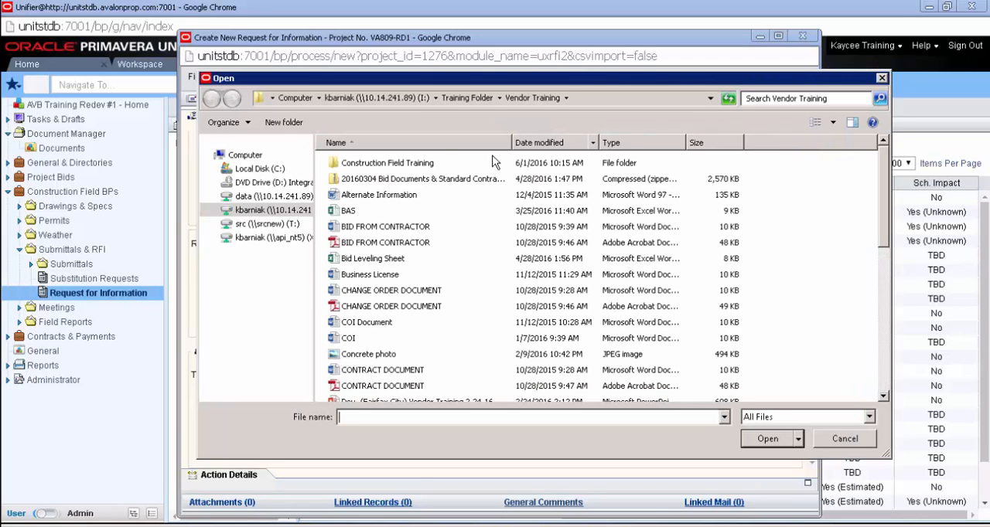
pyautogui.doubleClick(435, 168)
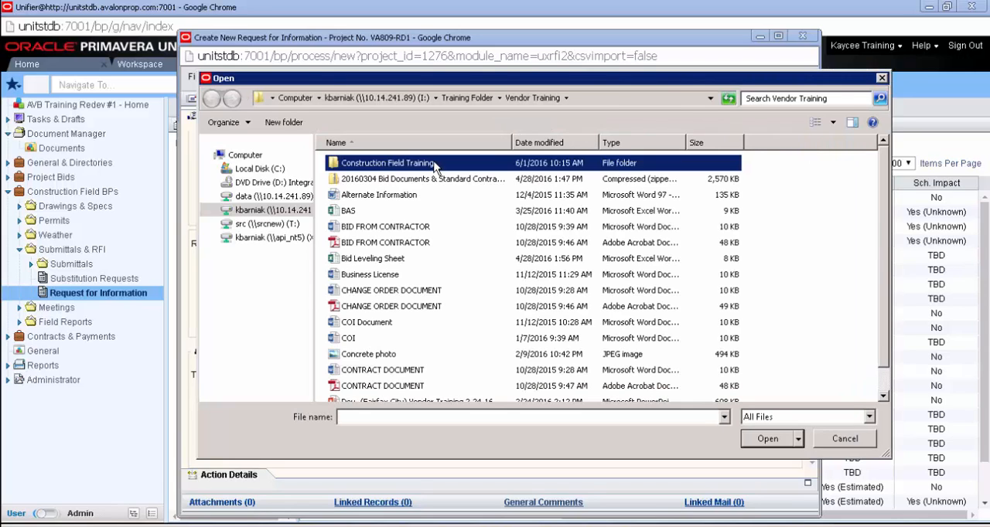
pyautogui.doubleClick(368, 164)
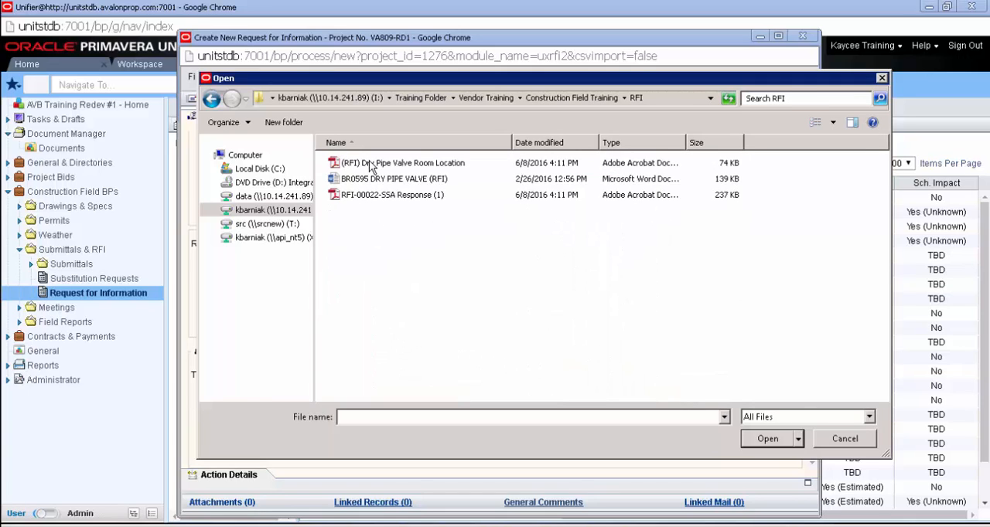
pyautogui.doubleClick(371, 164)
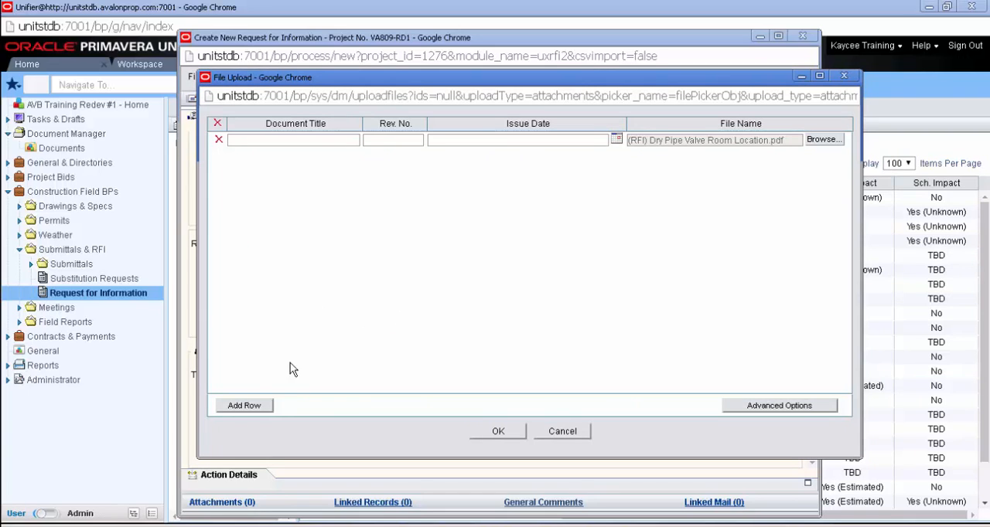
# Step: Add BR0595 DRY PIPE VALVE (RFI).docx as a second file, upload both files and check the request's attachment list
pyautogui.click(255, 408)
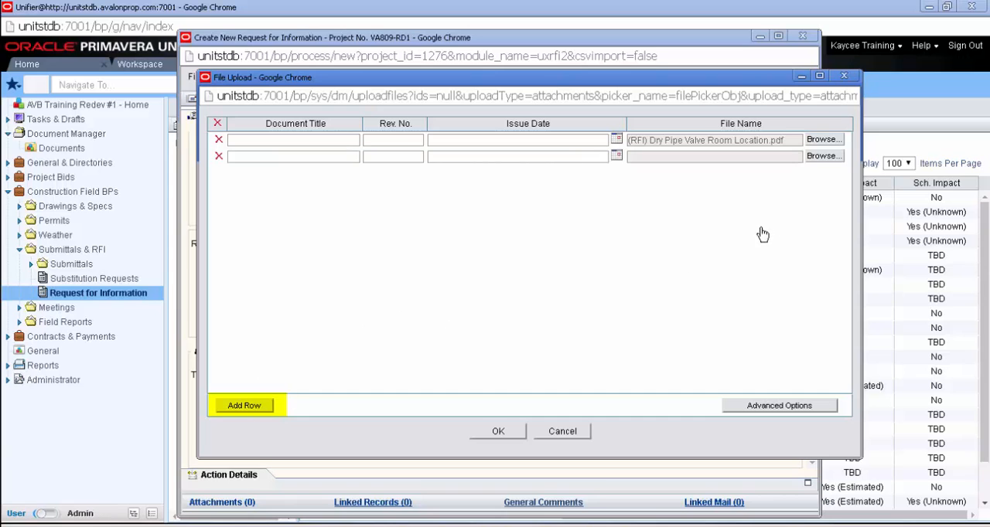
pyautogui.click(809, 159)
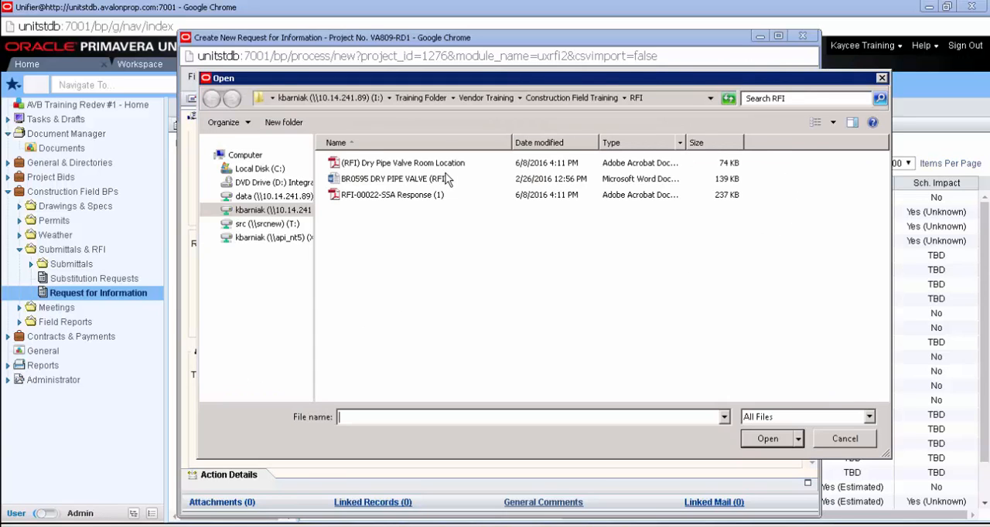
pyautogui.doubleClick(445, 179)
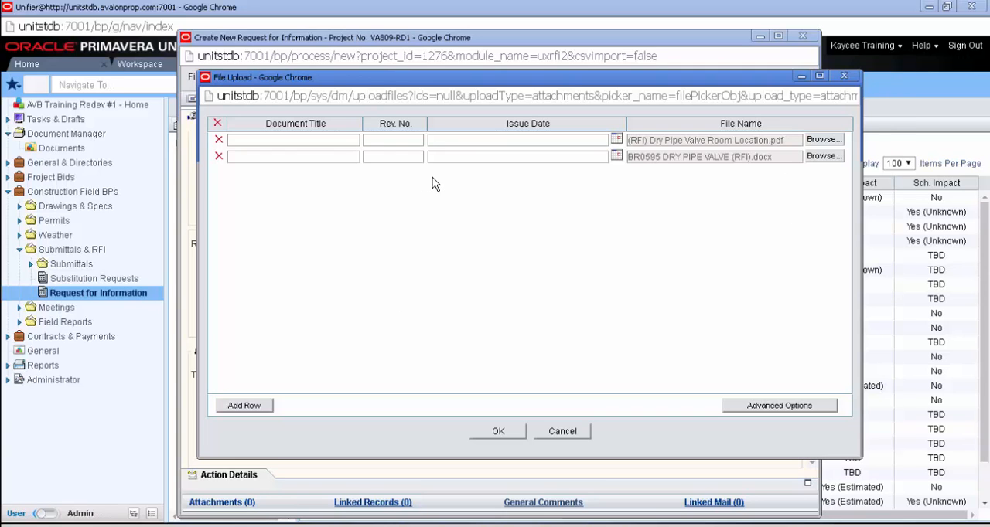
pyautogui.click(489, 435)
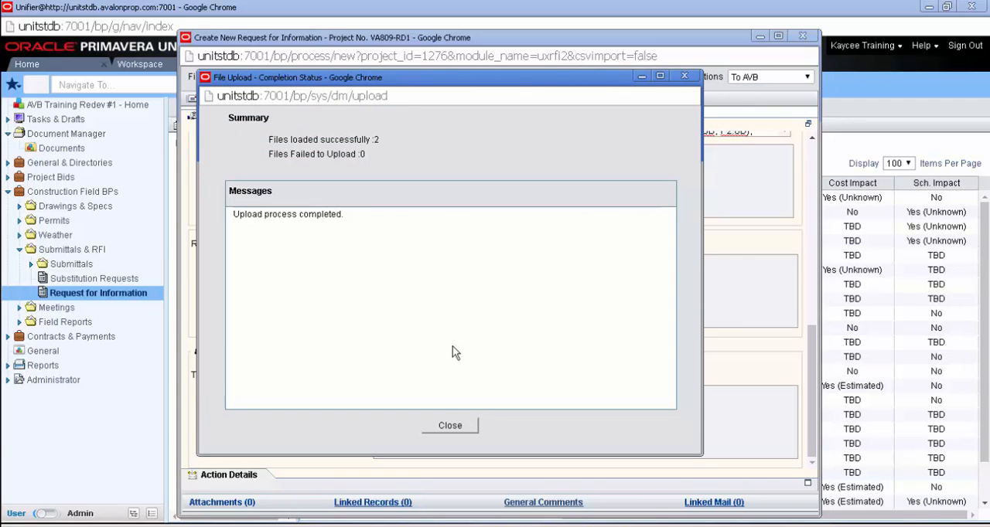
pyautogui.click(450, 426)
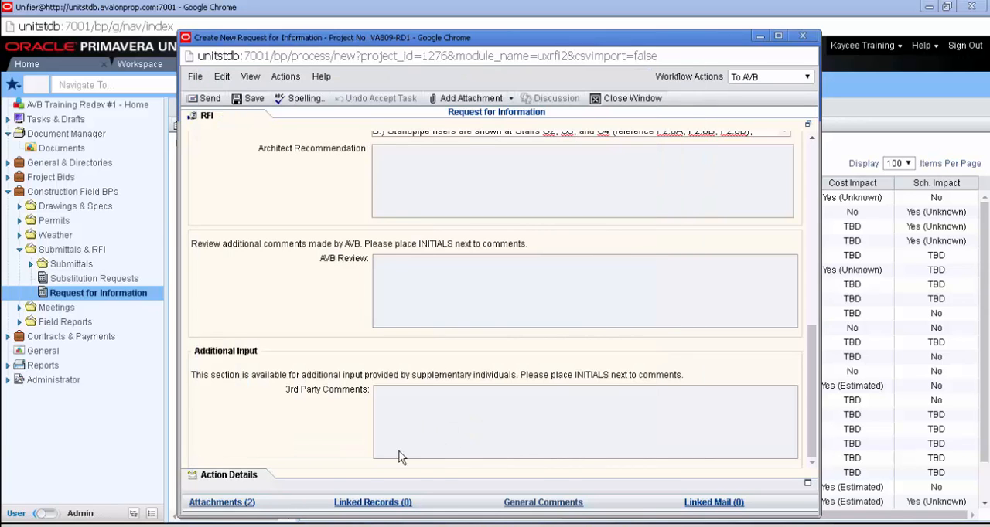
pyautogui.click(252, 503)
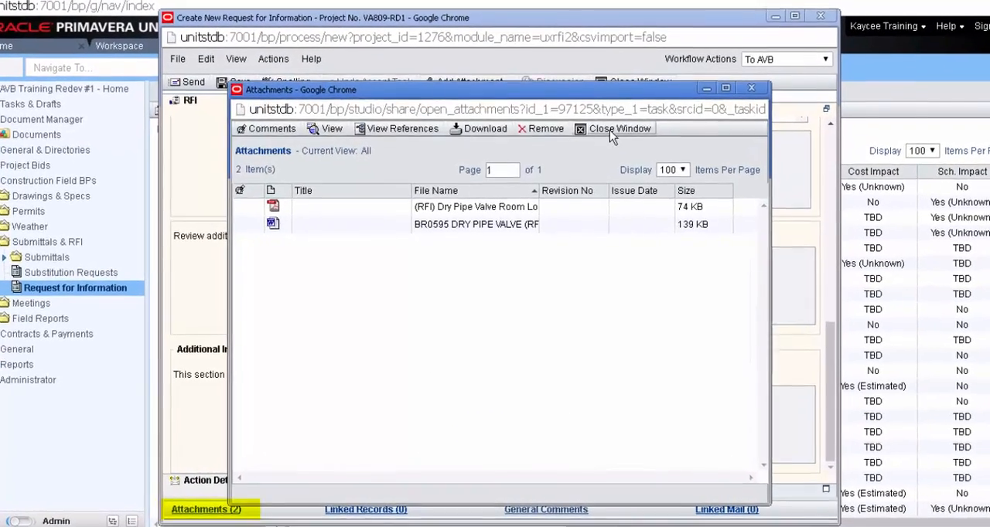
pyautogui.click(609, 130)
# Step: Set the request's workflow action to To AVB and send it for AVB review
pyautogui.click(231, 481)
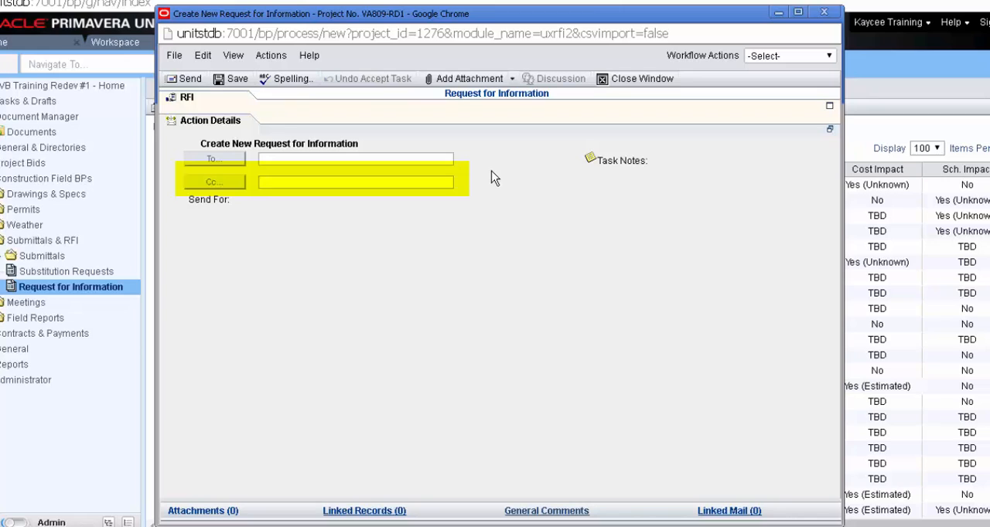
pyautogui.click(822, 57)
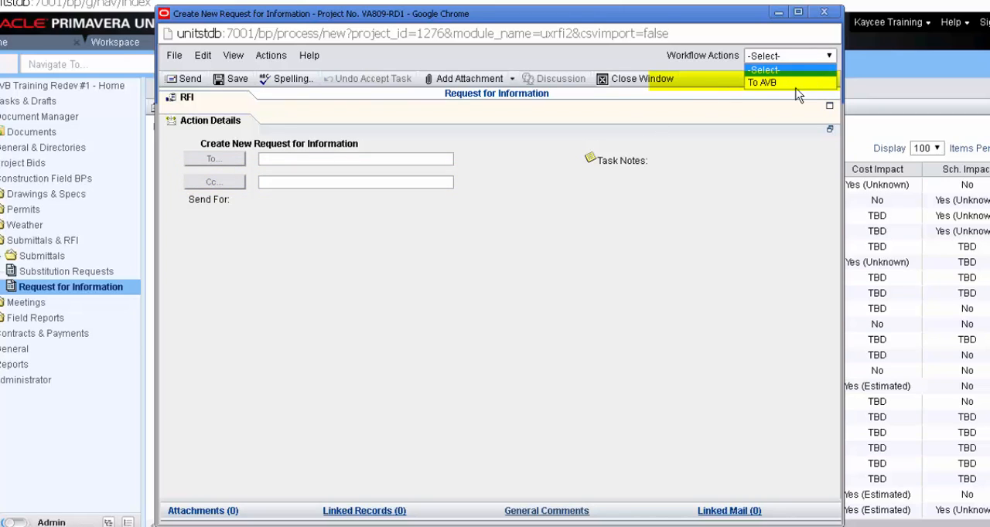
pyautogui.click(796, 83)
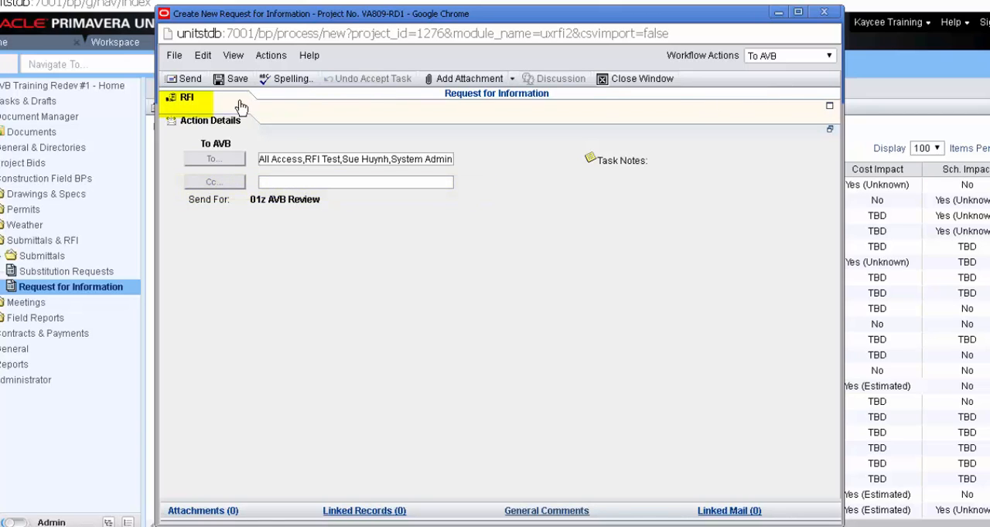
pyautogui.click(187, 79)
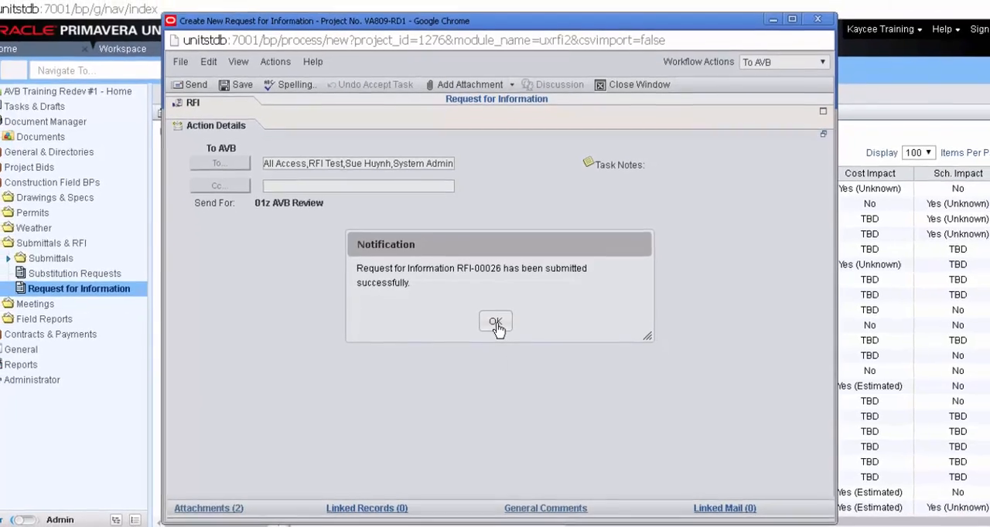
pyautogui.click(496, 323)
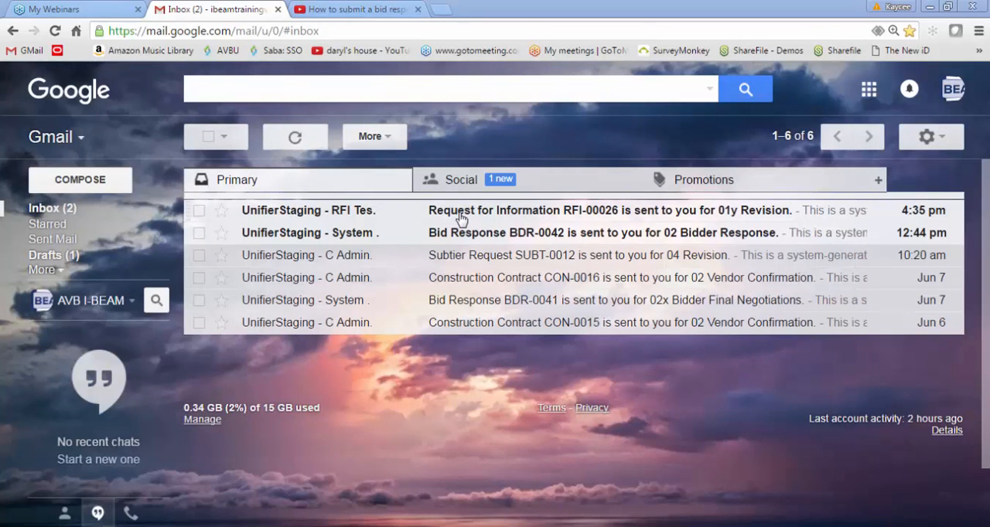
# Step: Follow the RFI-00026 revision notification in Gmail into Unifier, then open and accept the Dry Pipe Valve Room Location task
pyautogui.click(460, 213)
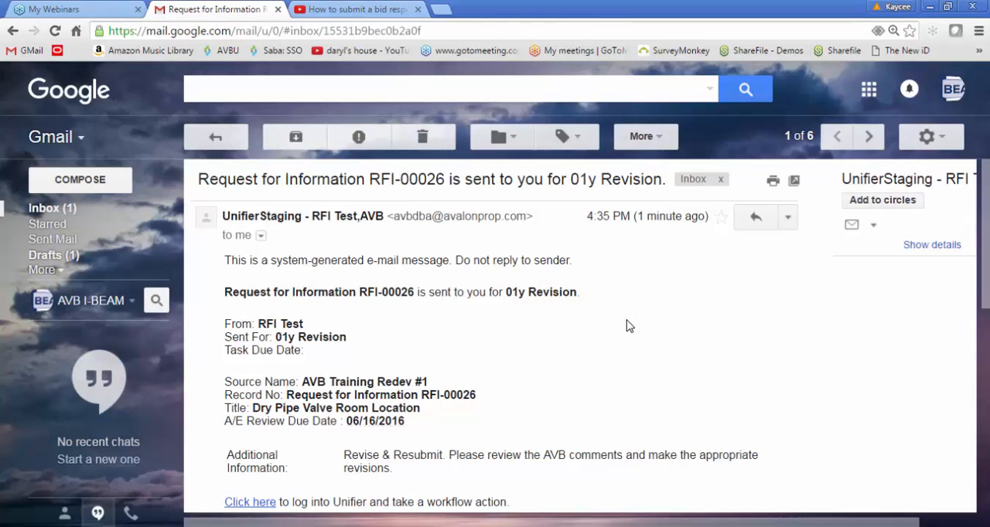
pyautogui.click(271, 510)
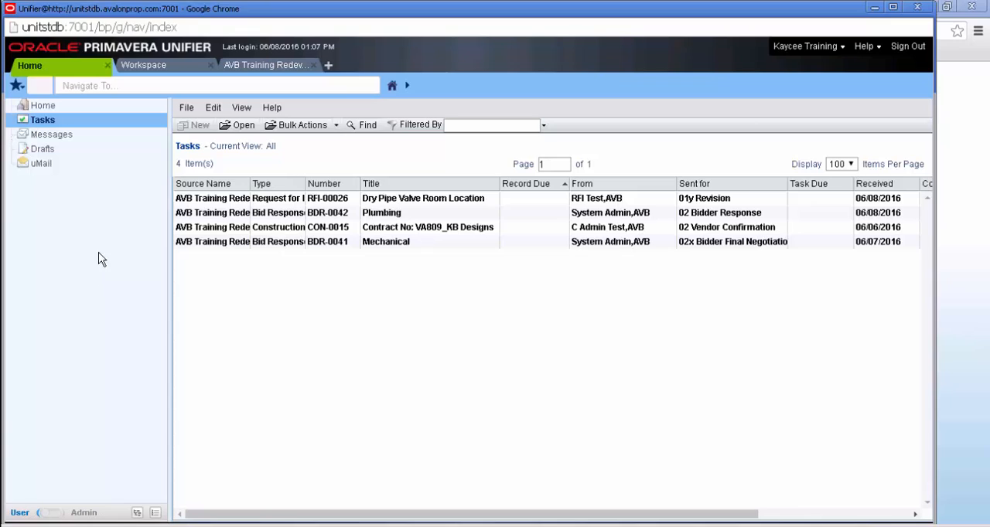
pyautogui.click(179, 202)
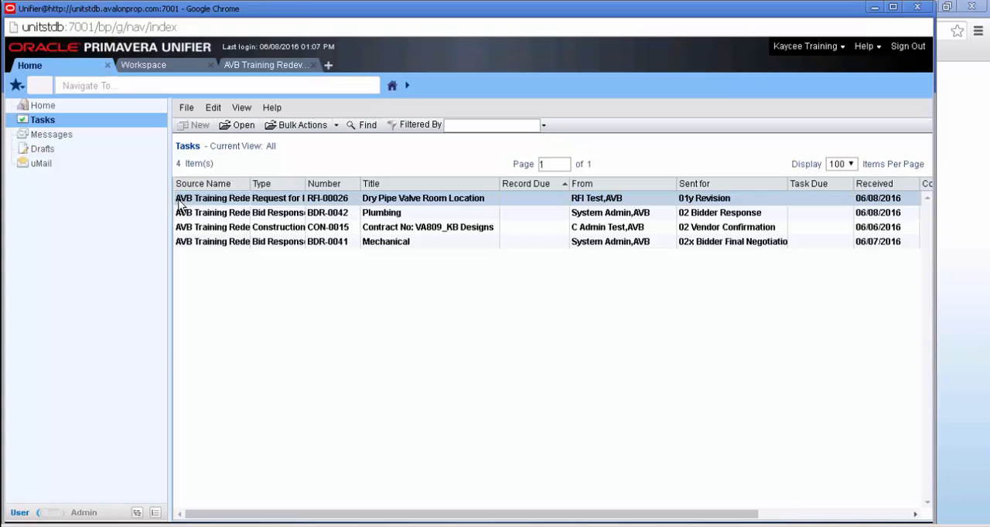
pyautogui.doubleClick(180, 200)
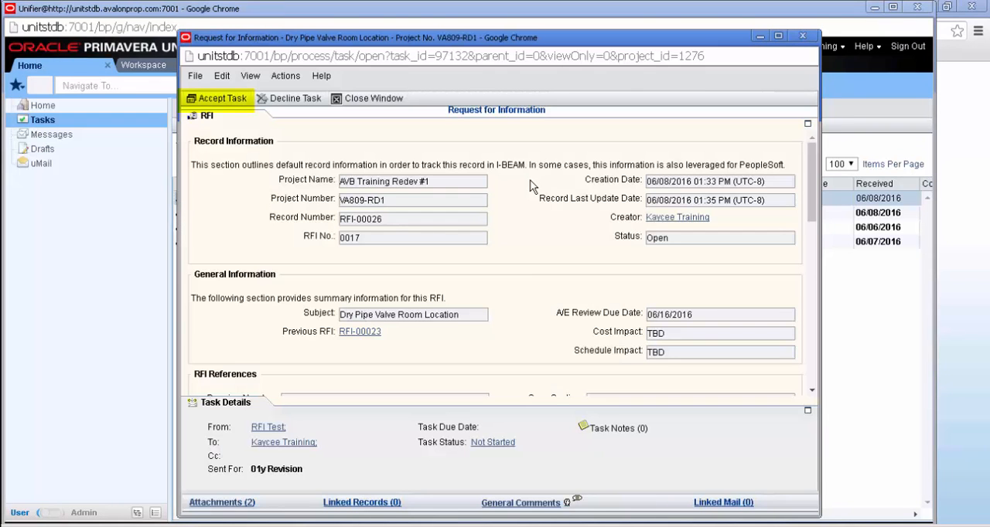
pyautogui.click(240, 104)
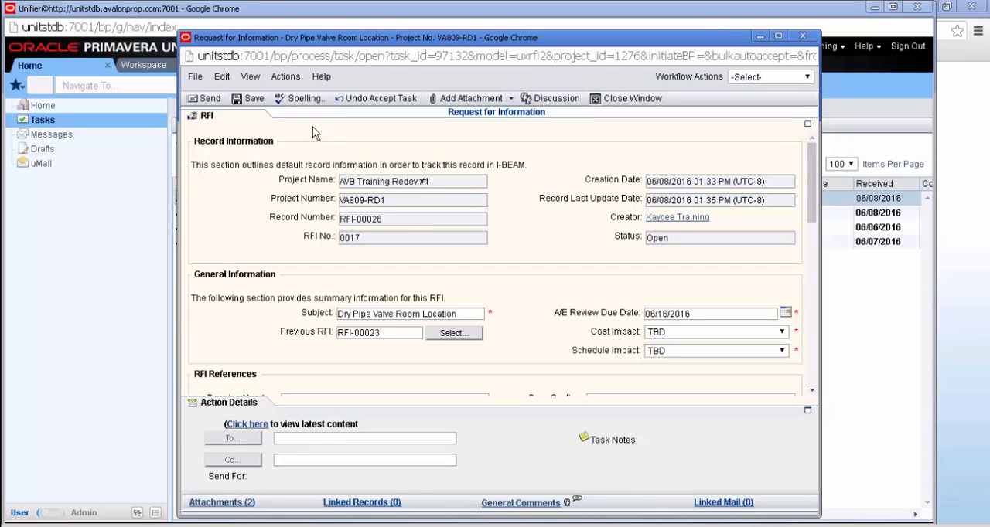
# Step: Review the returned RFI's full form, including the AVB Review comment and the general comments
pyautogui.click(210, 122)
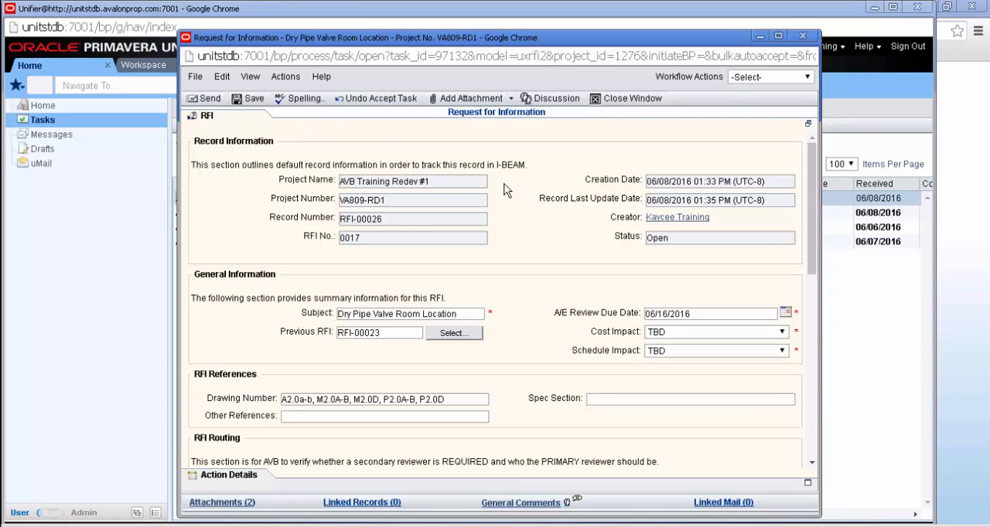
pyautogui.scroll(-3, 507, 189)
pyautogui.scroll(-3, 508, 189)
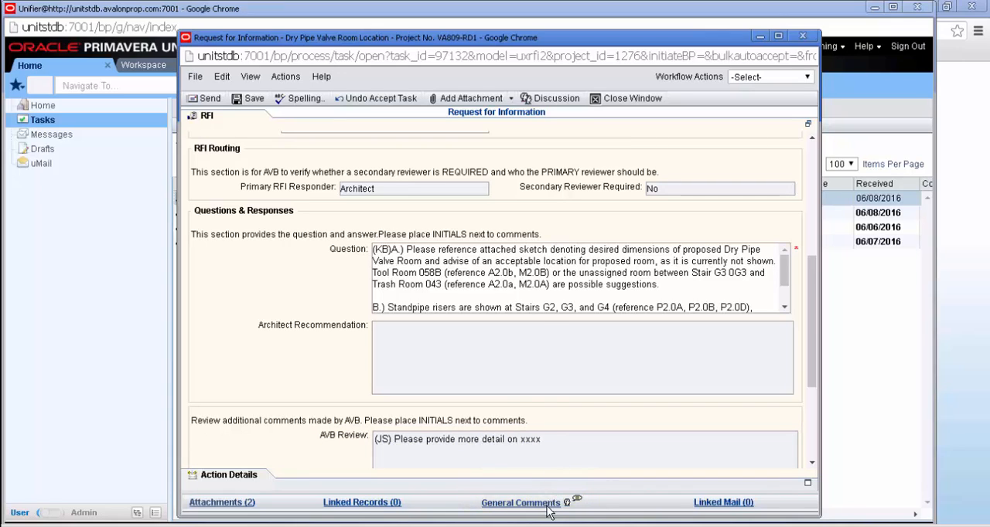
pyautogui.click(520, 503)
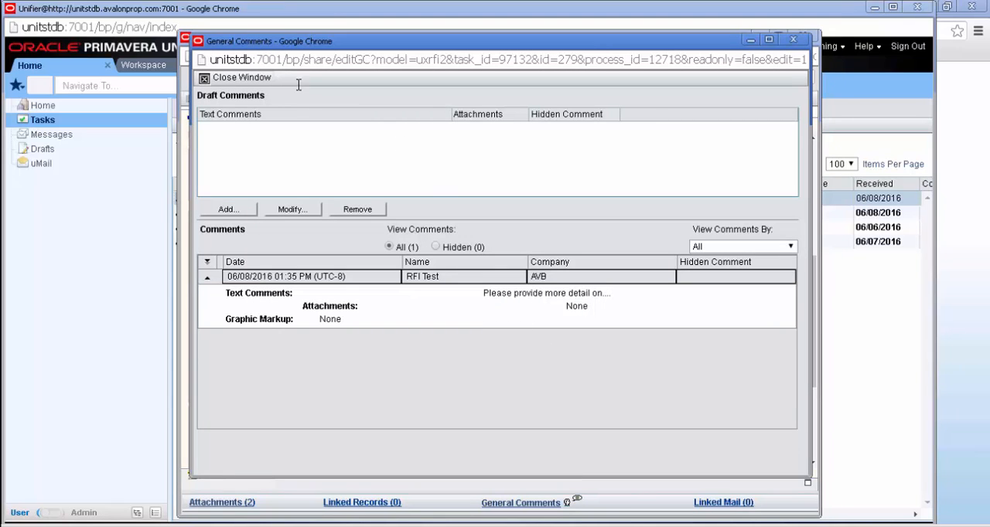
pyautogui.click(221, 78)
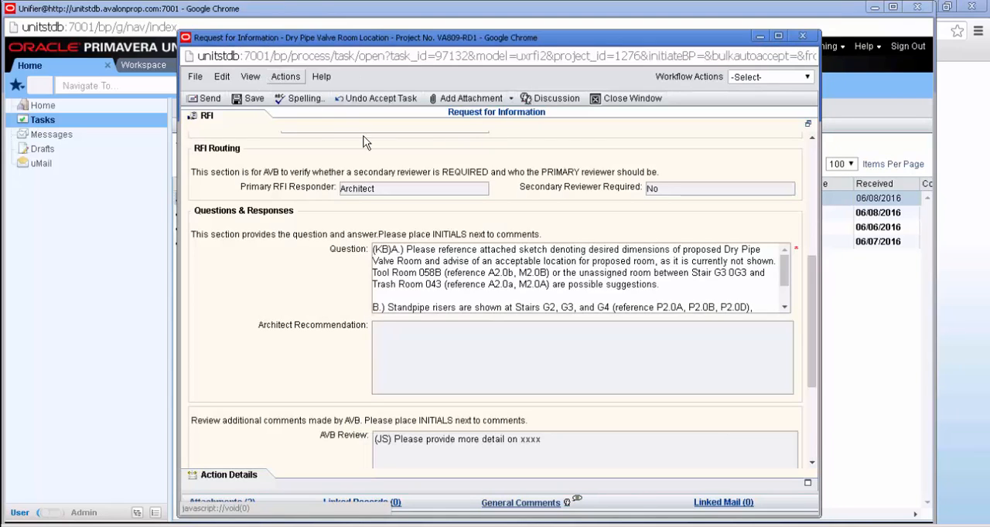
# Step: Append "(KB) Answering additional information" as a new paragraph at the end of the RFI's Question text
pyautogui.click(784, 272)
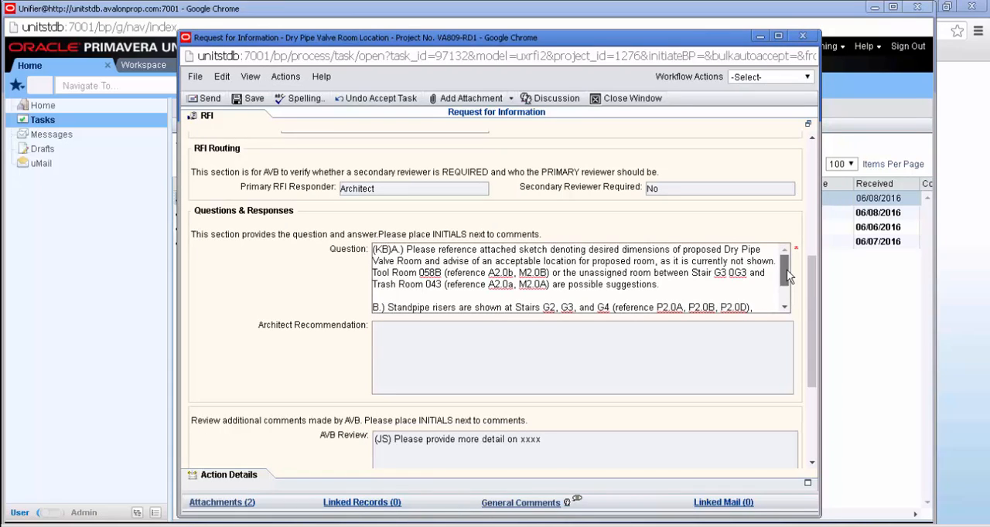
pyautogui.moveTo(789, 277); pyautogui.dragTo(786, 302)
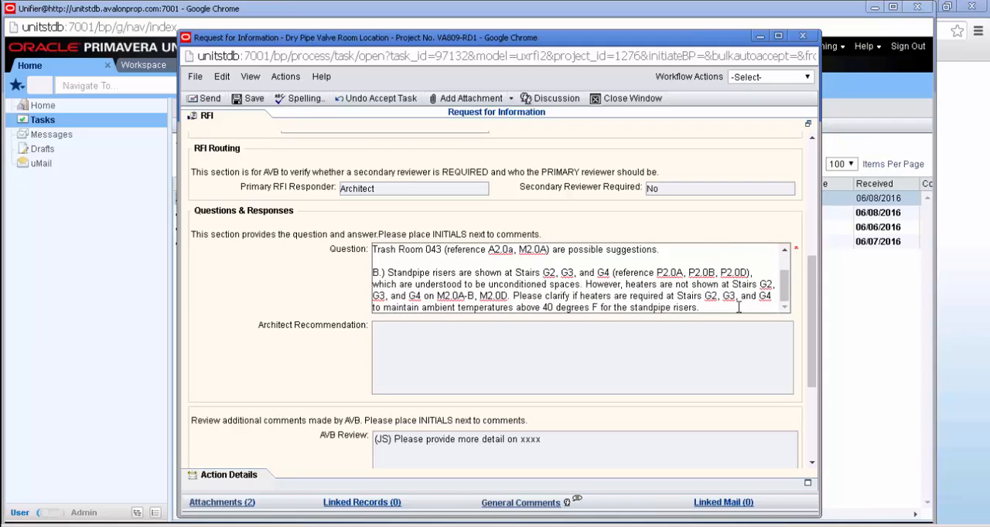
pyautogui.press('Return')
pyautogui.press('Return')
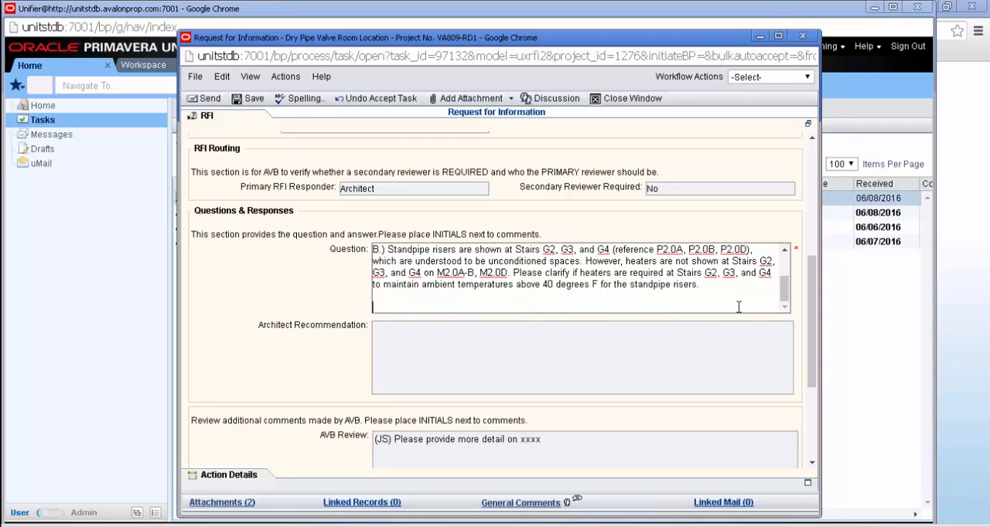
pyautogui.write('(KB) Answering additional in')
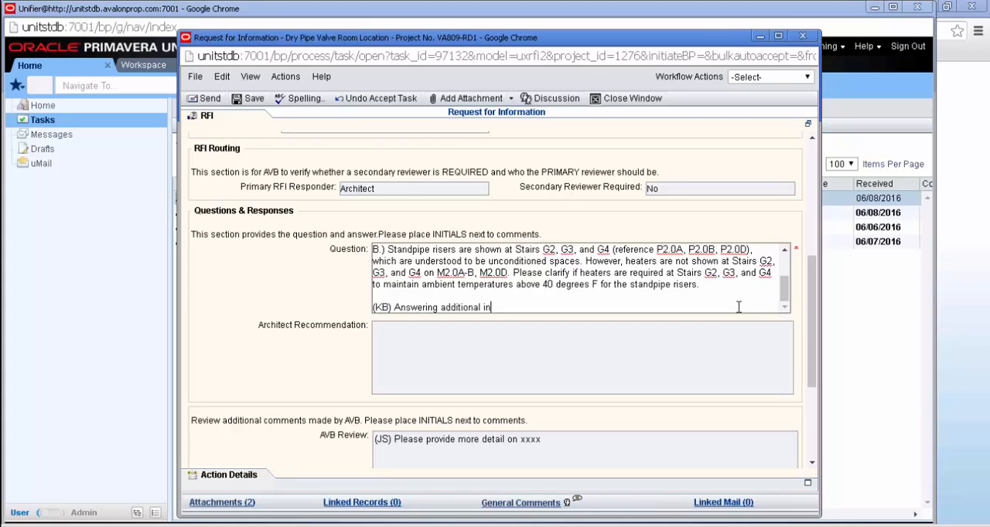
pyautogui.write('formation')
# Step: Set the RFI's workflow action to Return to AVB, check its action details, and send it for 01z AVB Review
pyautogui.click(793, 80)
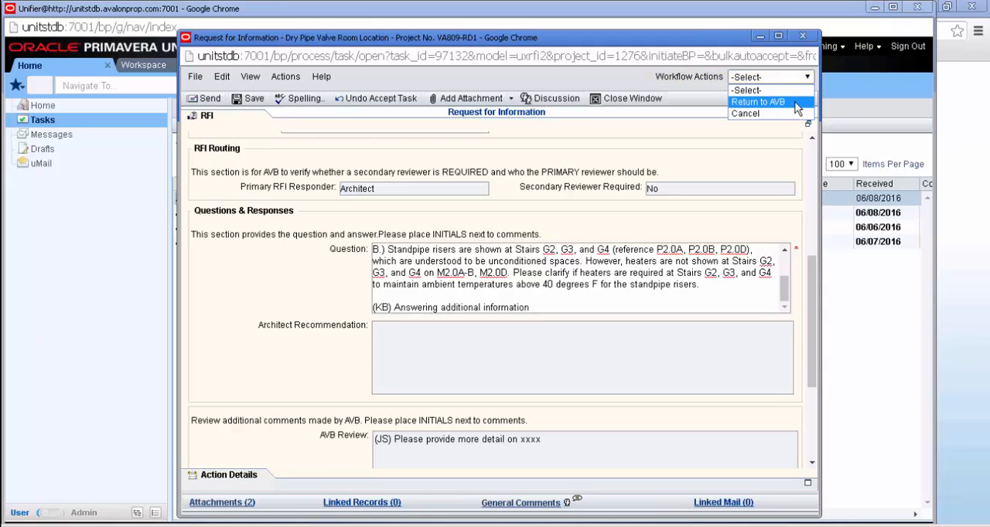
pyautogui.click(796, 103)
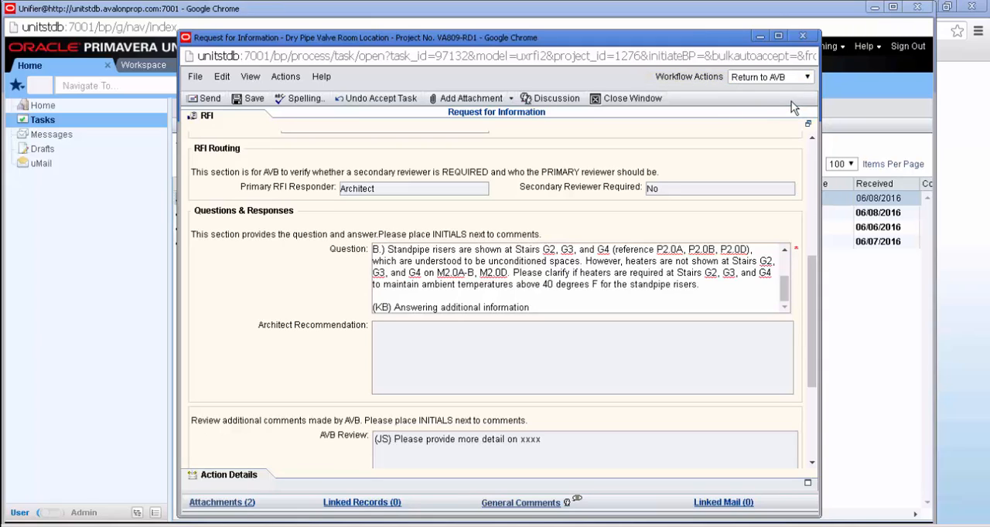
pyautogui.click(228, 476)
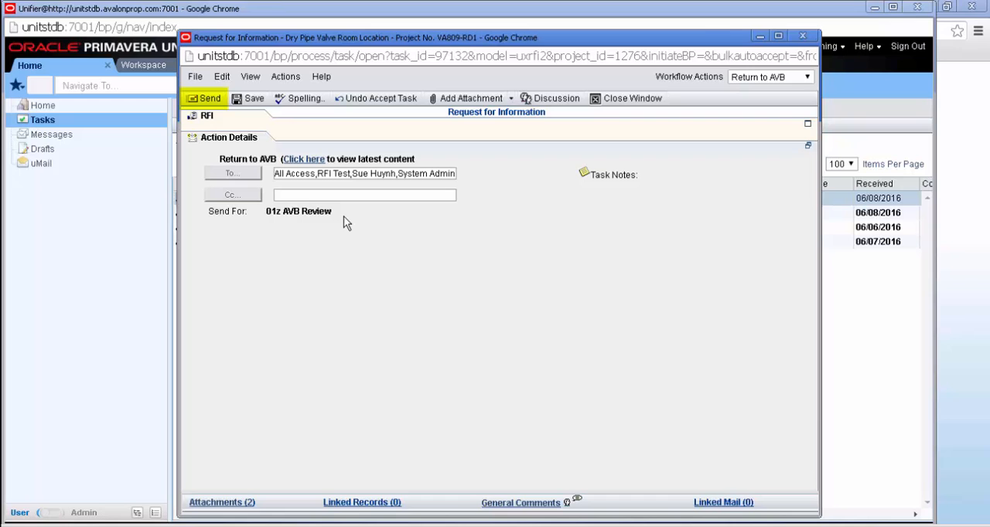
pyautogui.click(207, 102)
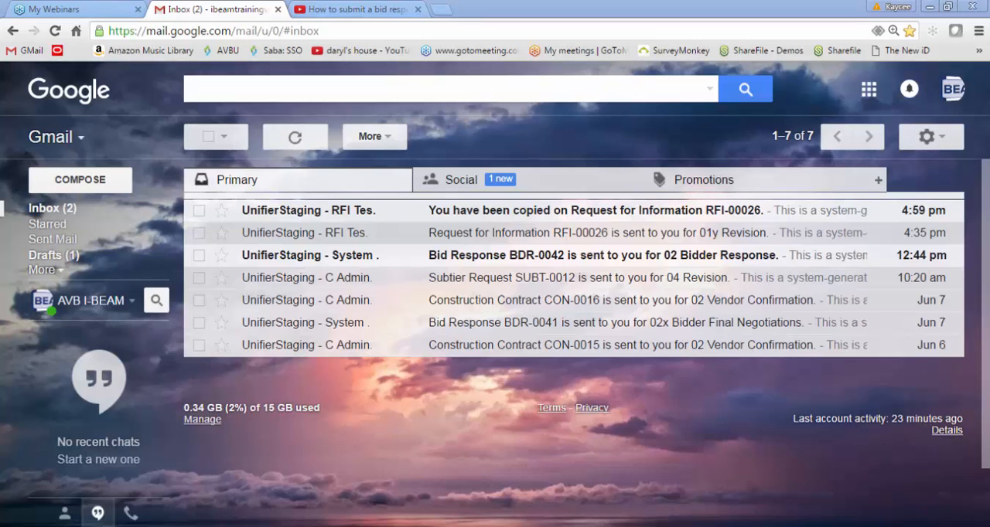
# Step: Read the RFI-00026 copy notification in Gmail, switch to Unifier, and open RFI 0017 from the project's Request for Information log sorted by RFI No
pyautogui.doubleClick(445, 215)
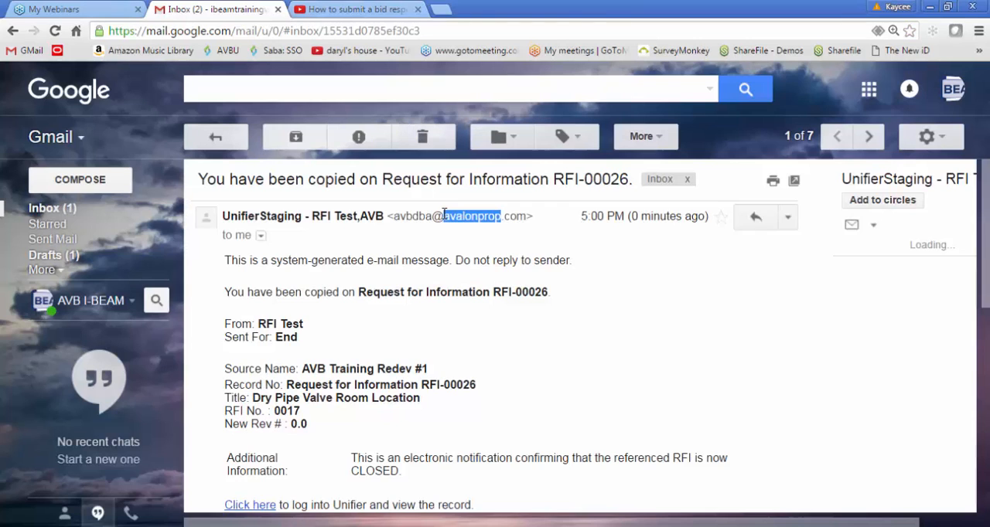
pyautogui.click(764, 348)
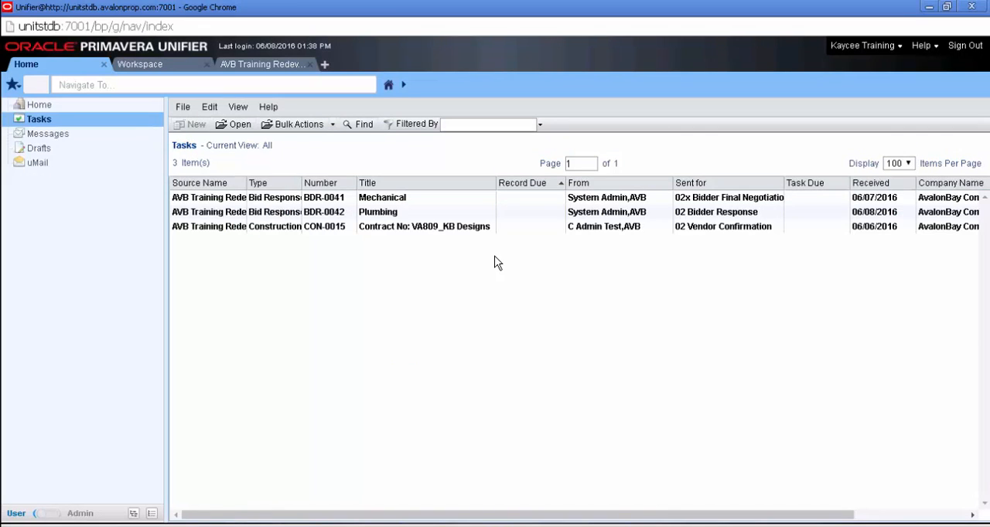
pyautogui.click(259, 66)
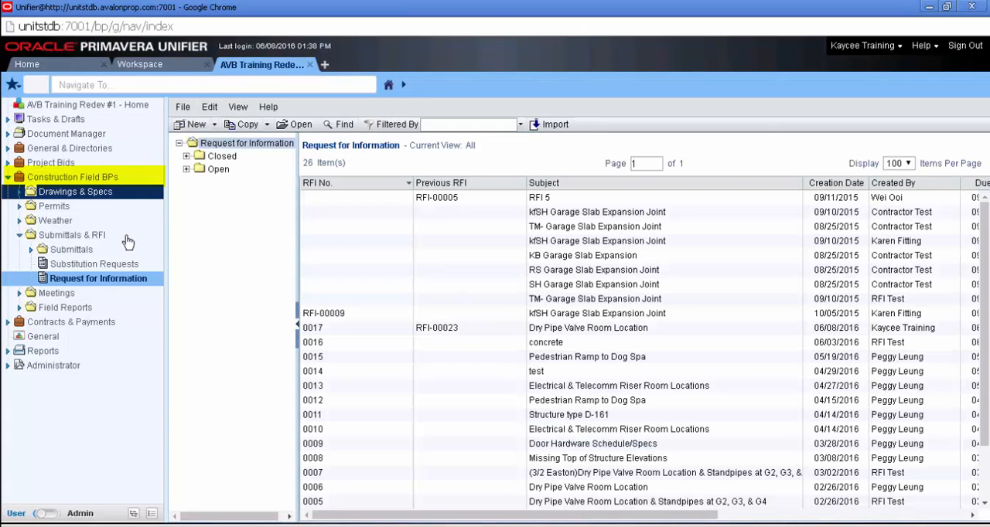
pyautogui.click(139, 287)
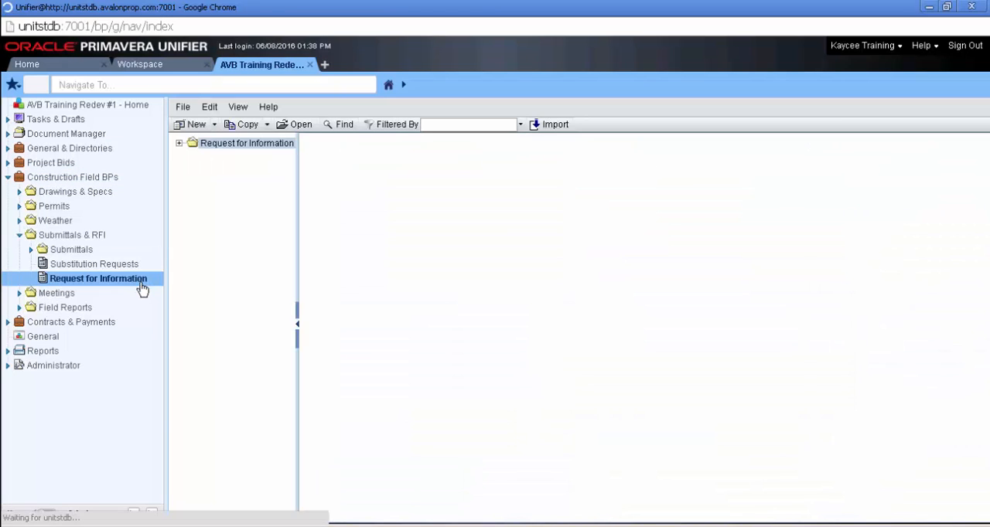
pyautogui.click(349, 186)
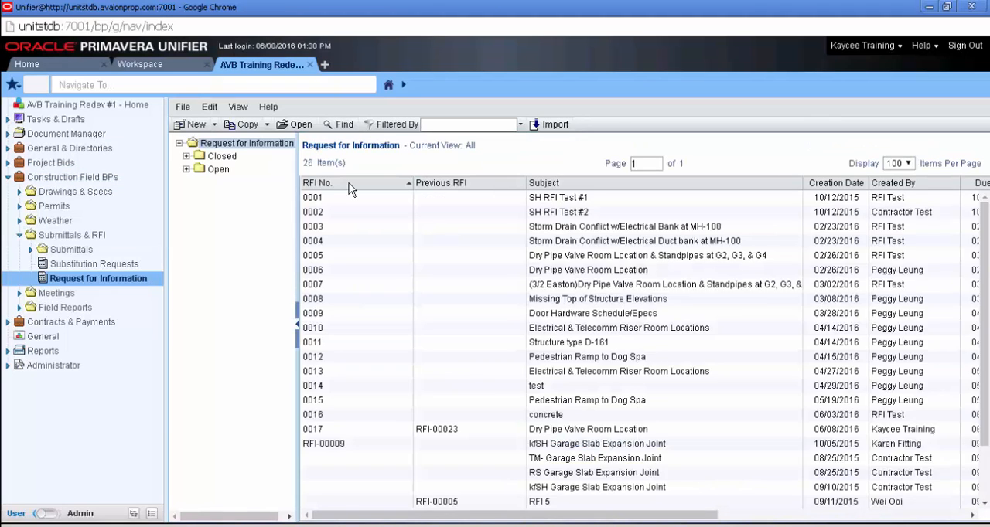
pyautogui.click(435, 431)
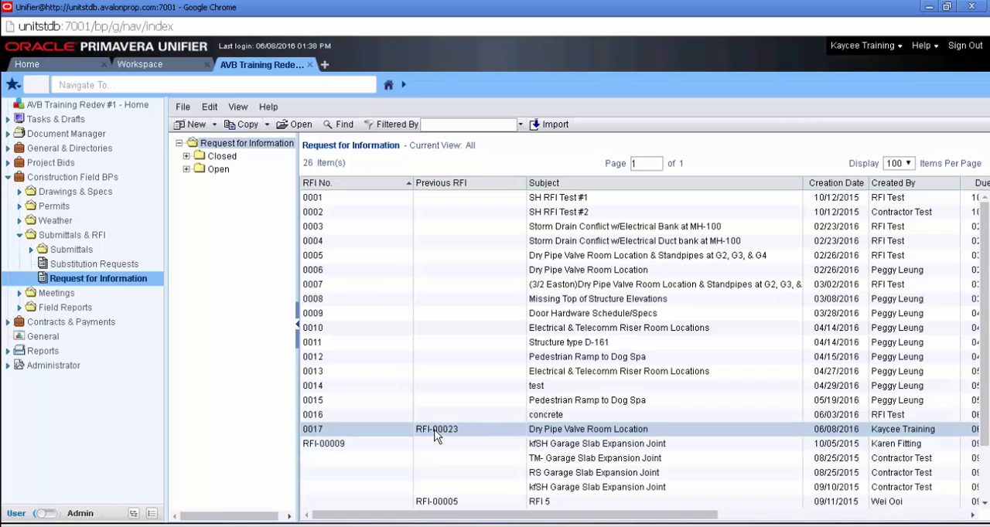
pyautogui.doubleClick(436, 431)
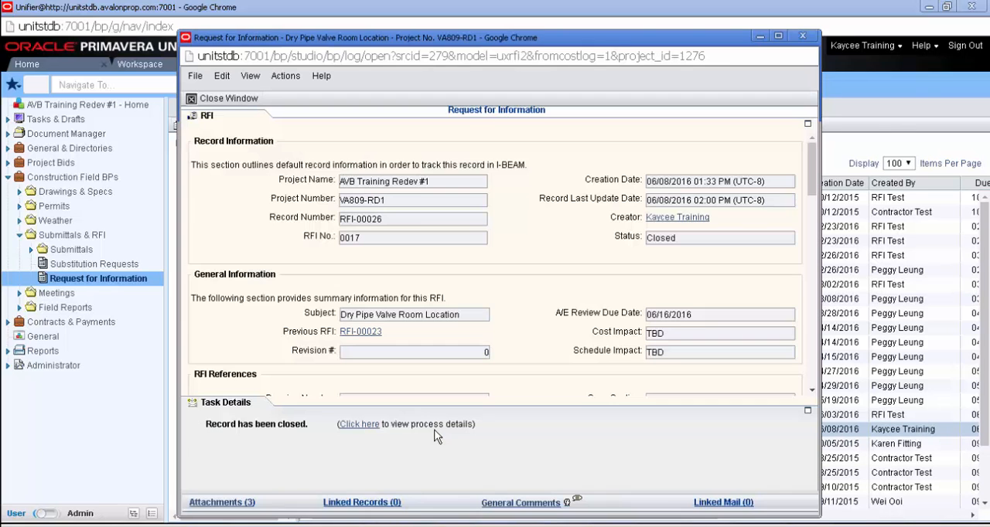
# Step: Review the closed RFI's Architect Recommendation and open its attached RFI-00022-SSA Response PDF, closing the attachment and record windows when finished
pyautogui.doubleClick(208, 124)
pyautogui.scroll(-4, 557, 283)
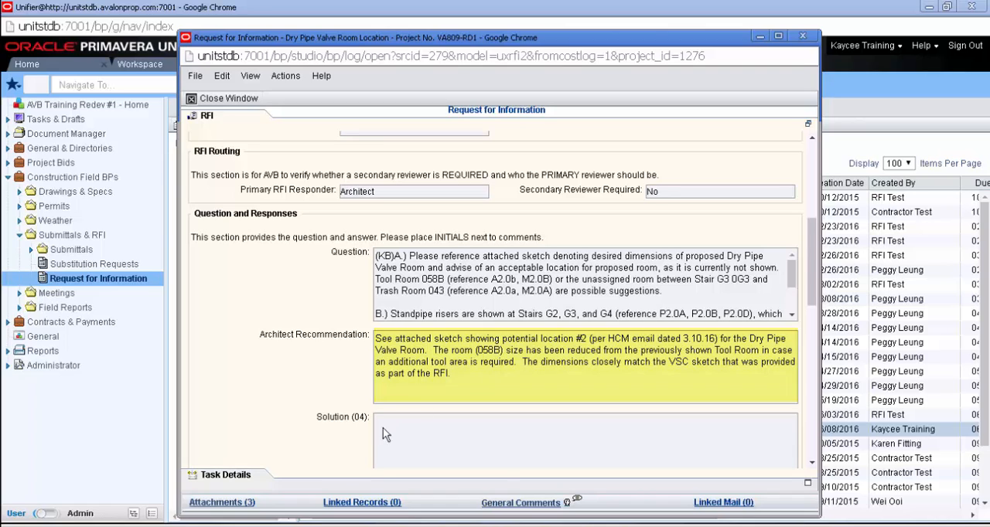
pyautogui.click(248, 504)
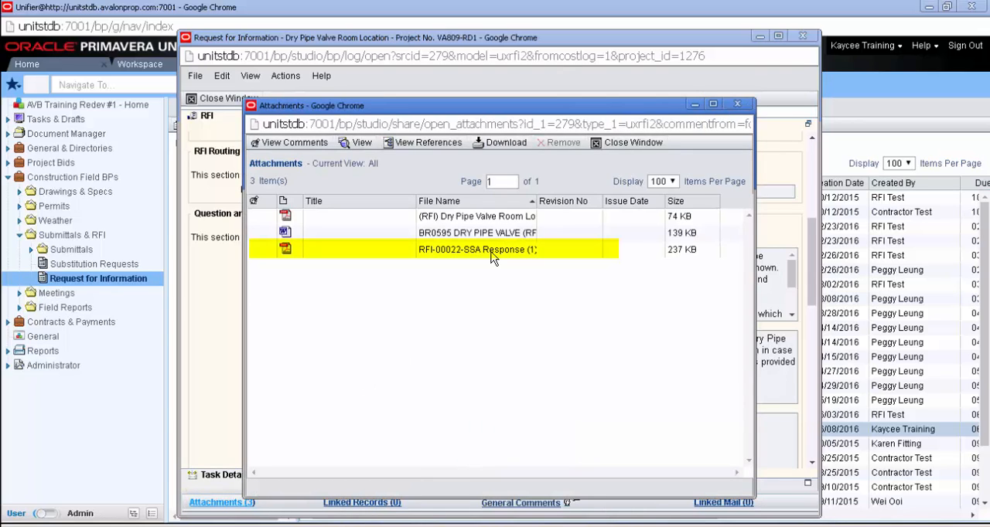
pyautogui.doubleClick(492, 258)
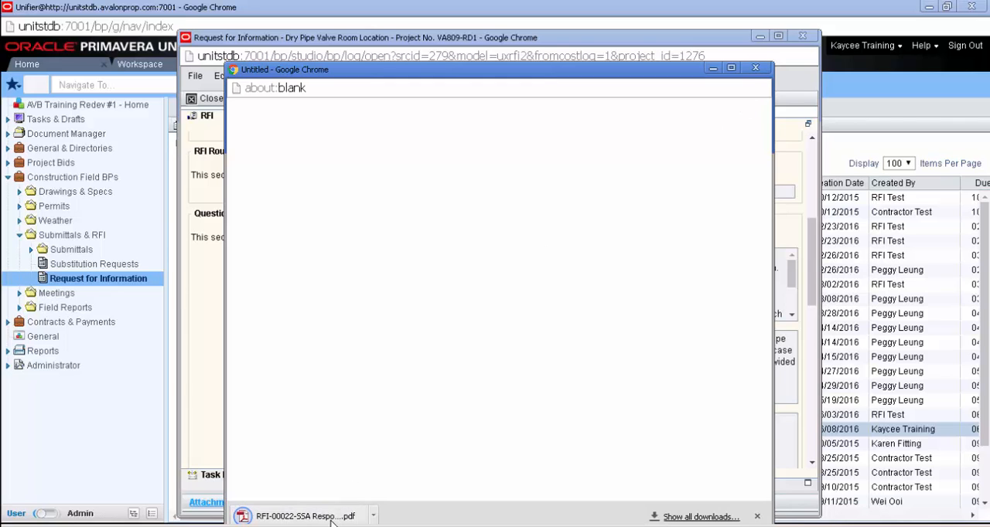
pyautogui.click(756, 73)
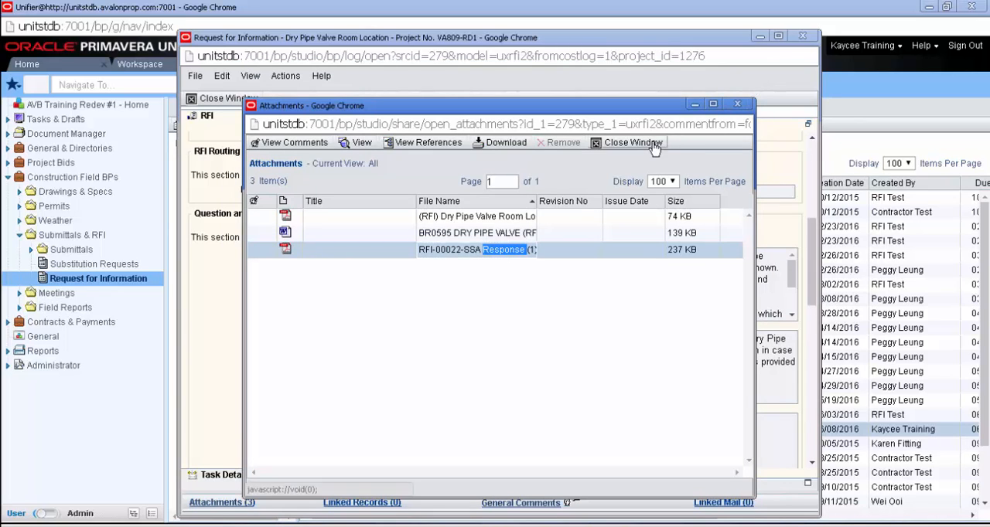
pyautogui.click(653, 144)
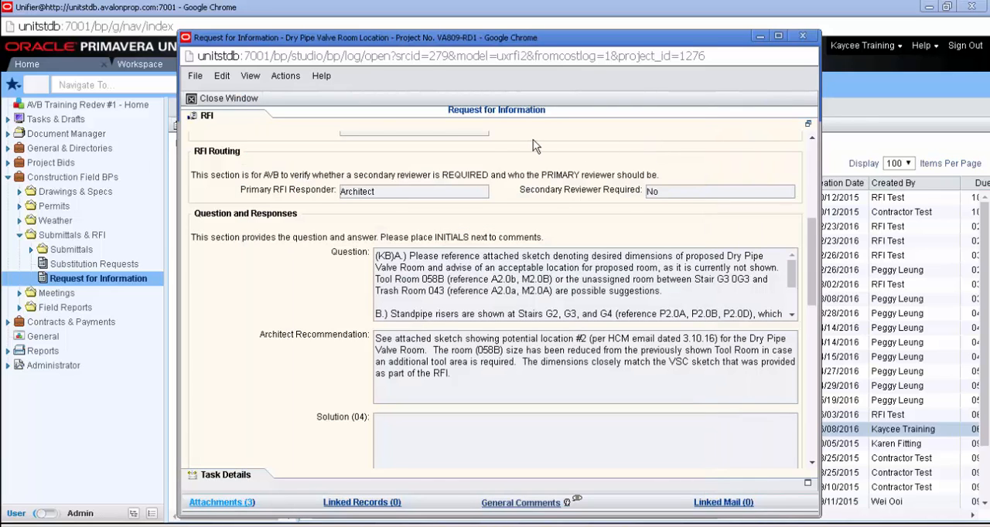
pyautogui.click(228, 98)
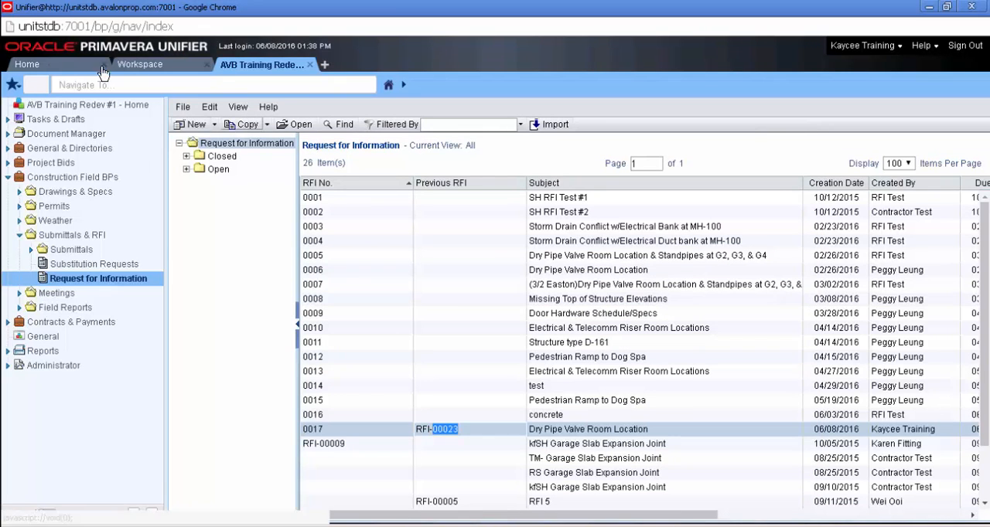